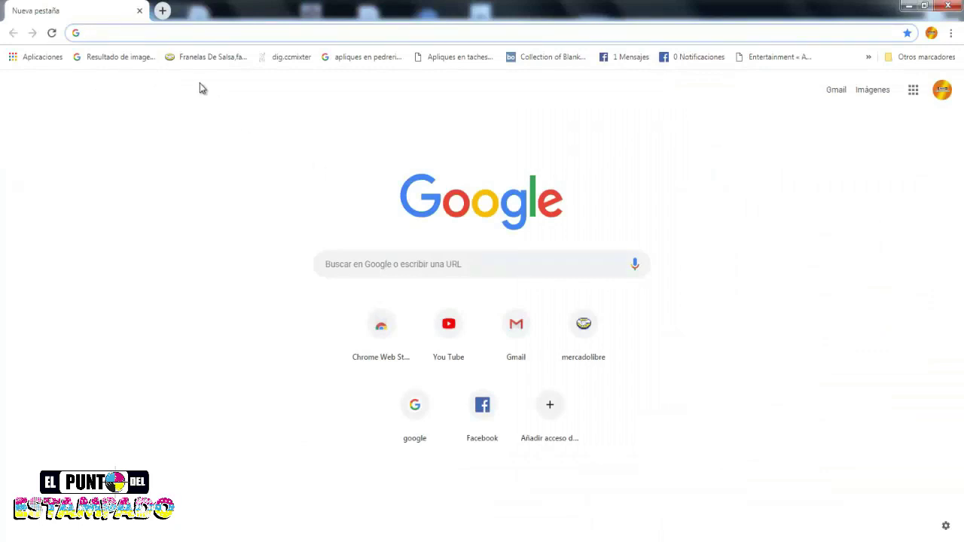
Load the Google home page at google.com
text(googl)
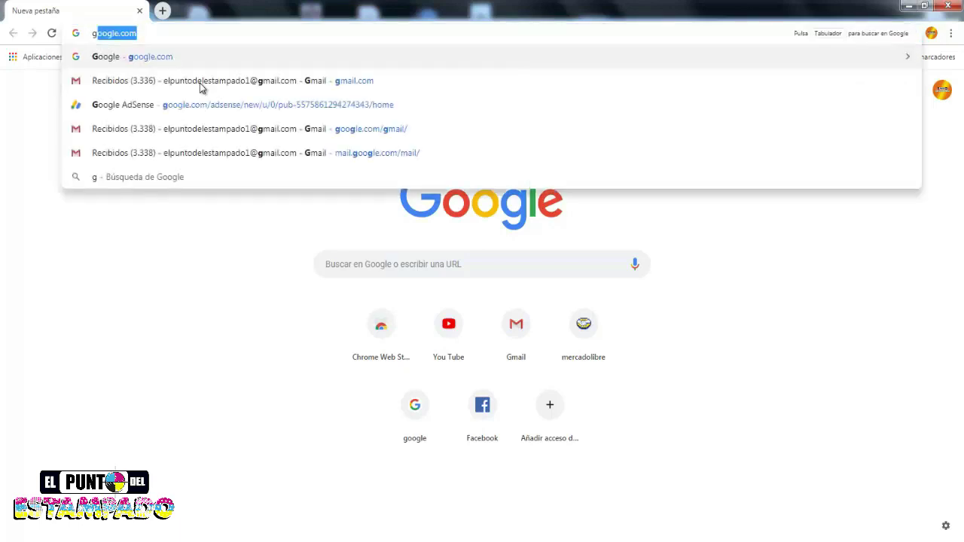
text(e)
key(Return)
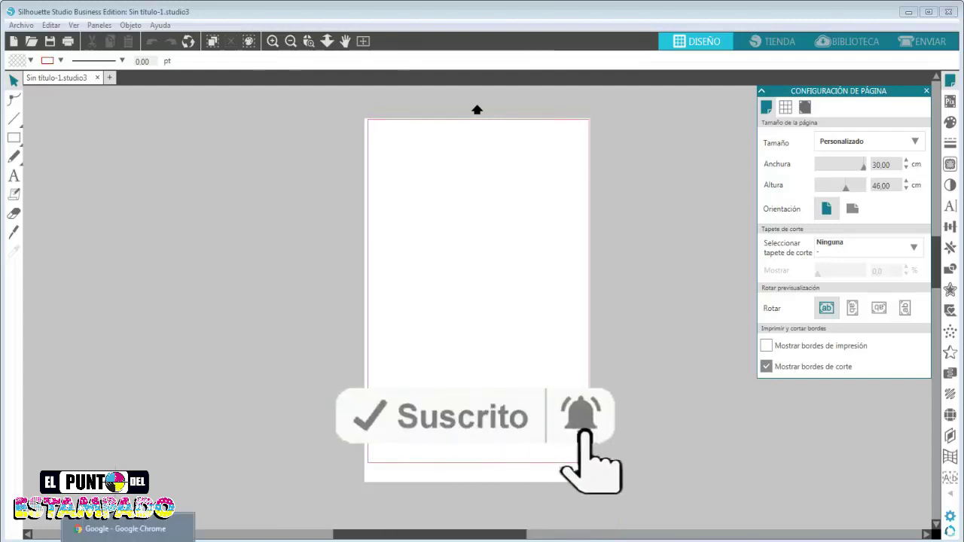
Switch to Google Chrome and search Google Images for "logo nike"
click(125, 528)
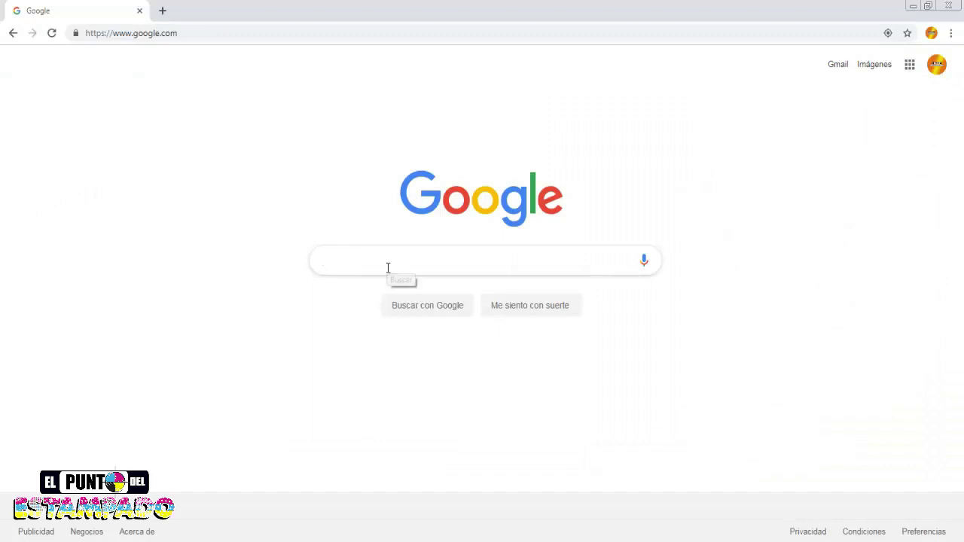
click(875, 66)
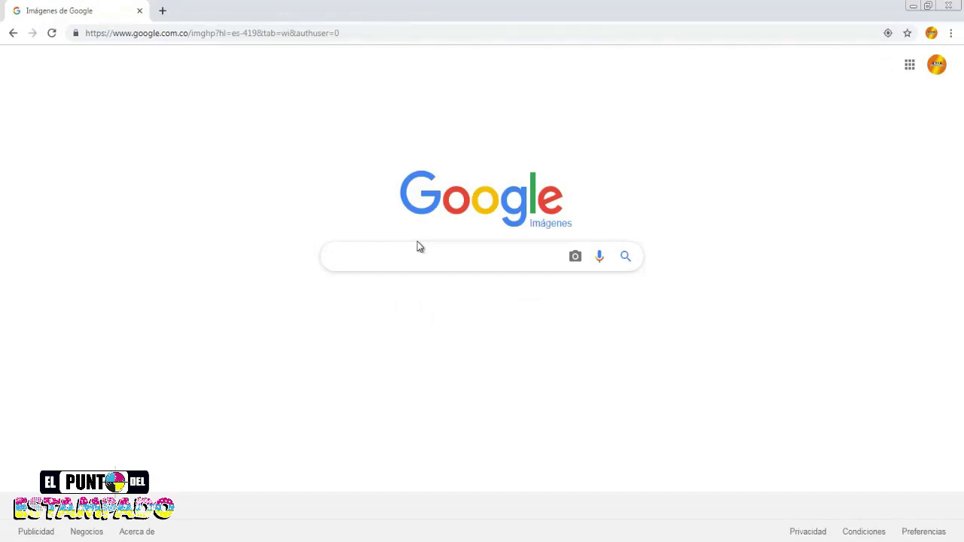
text(logo )
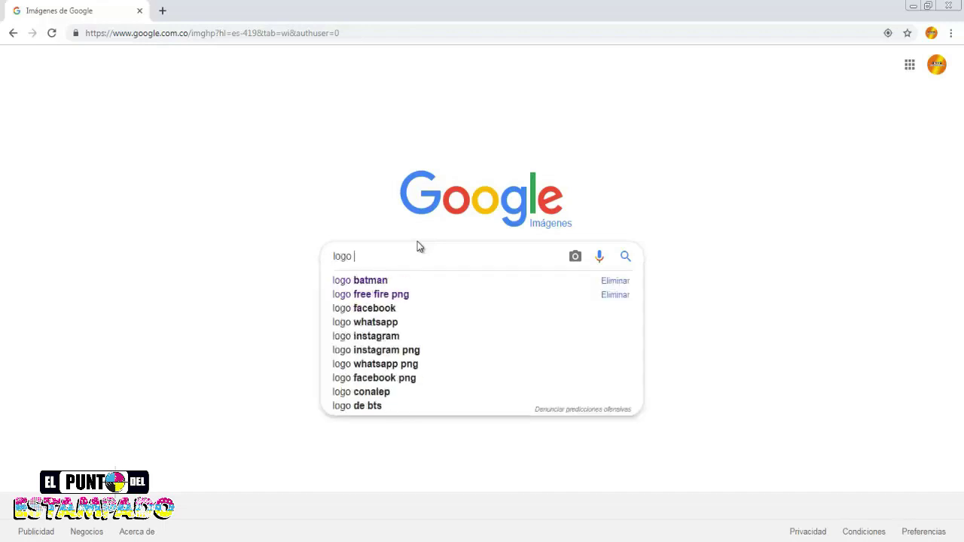
text(nike)
key(Return)
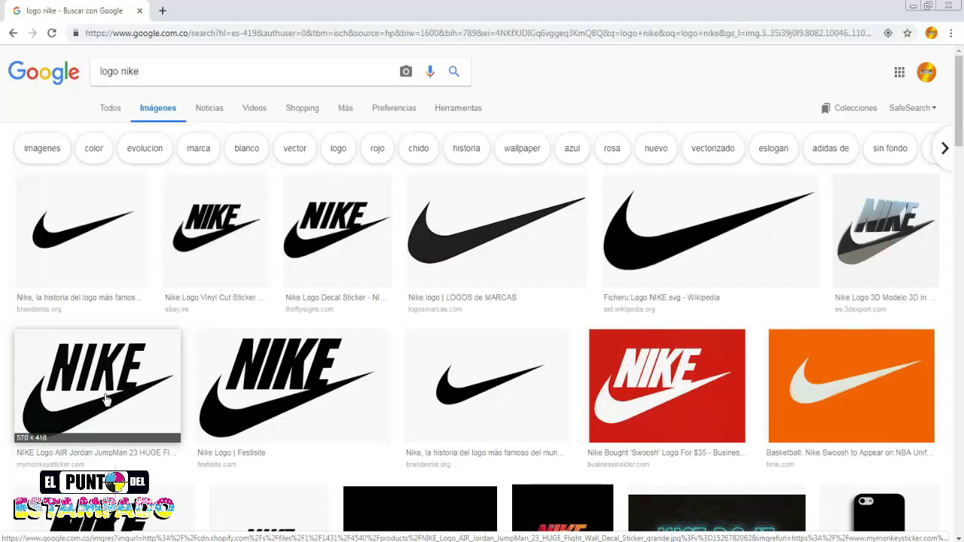
Look through the Nike logo results and preview the Respuestas.tips and Festisite versions
scroll(106, 399, down, 2)
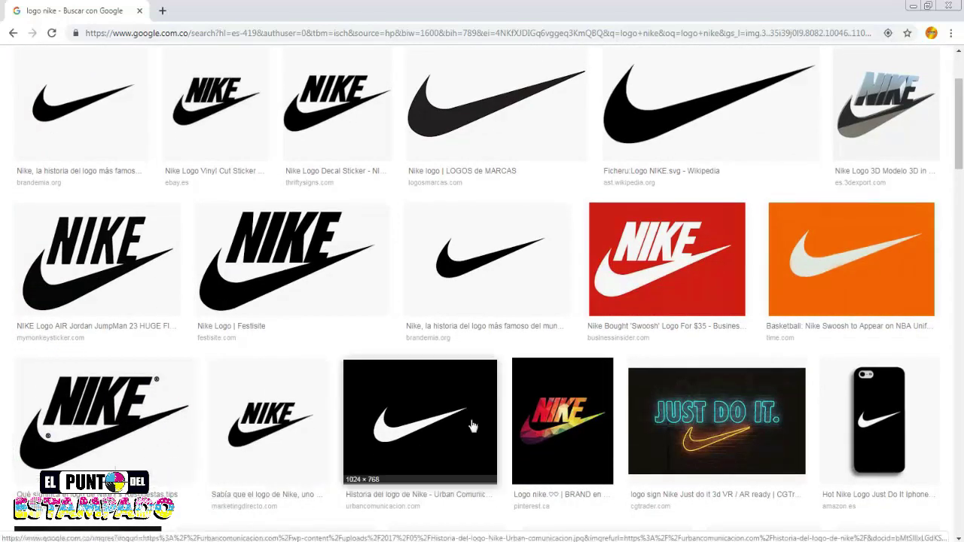
scroll(473, 426, up, 2)
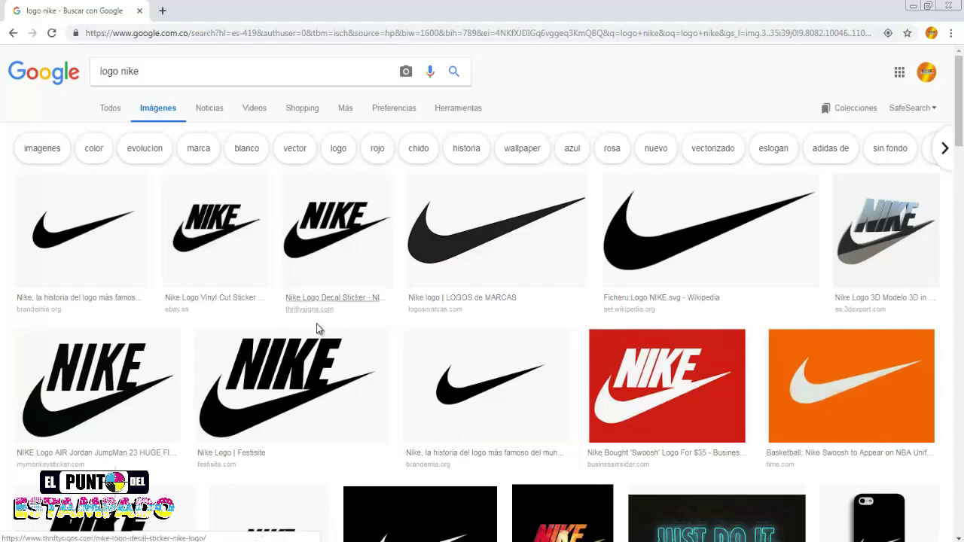
scroll(317, 329, down, 2)
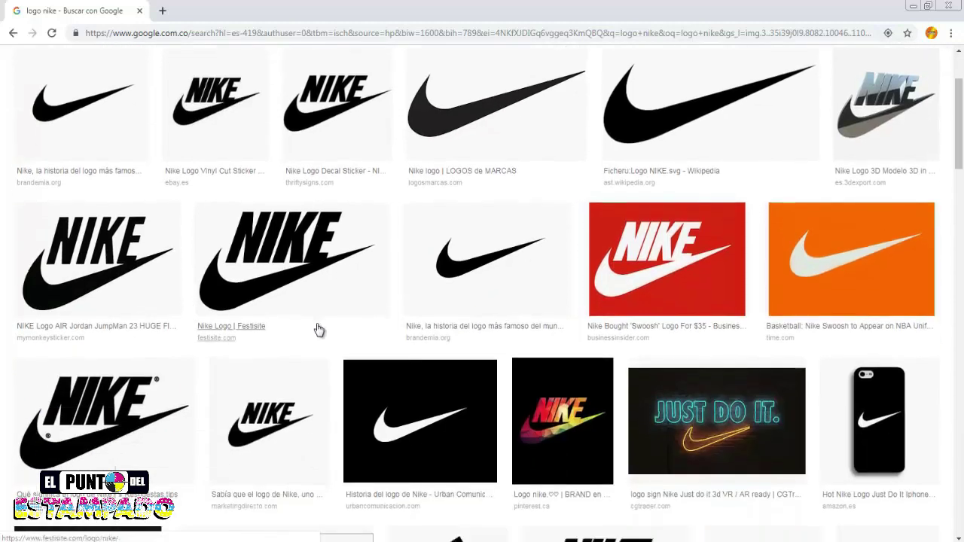
click(121, 424)
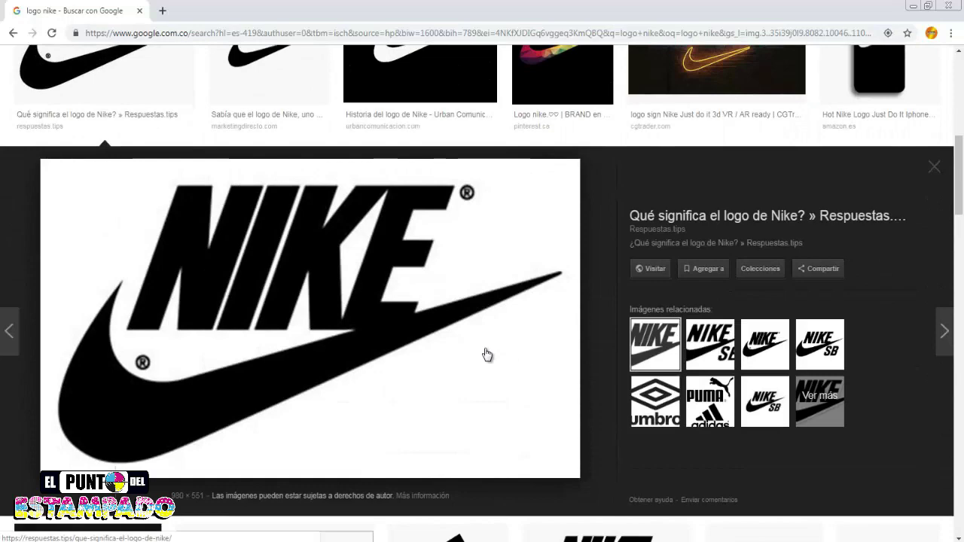
scroll(452, 339, up, 1)
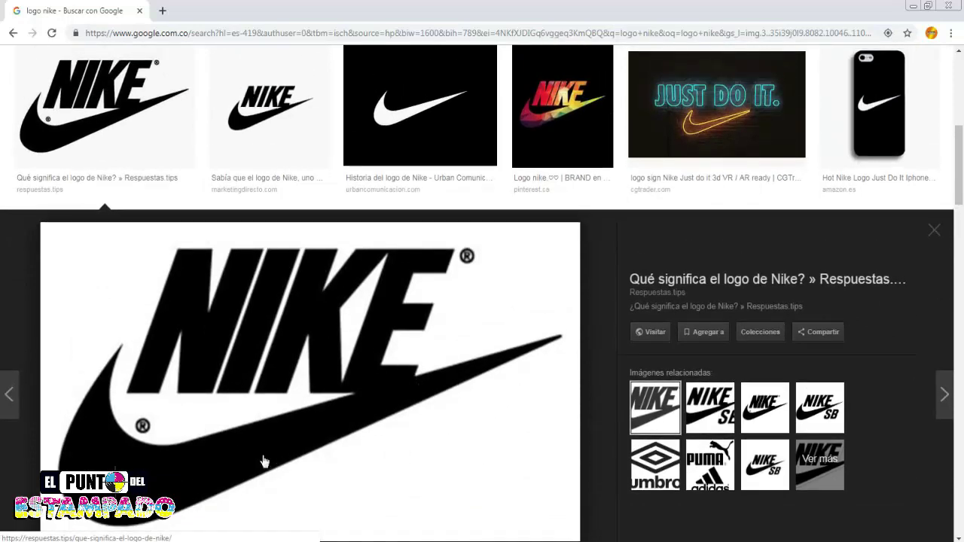
scroll(495, 394, up, 3)
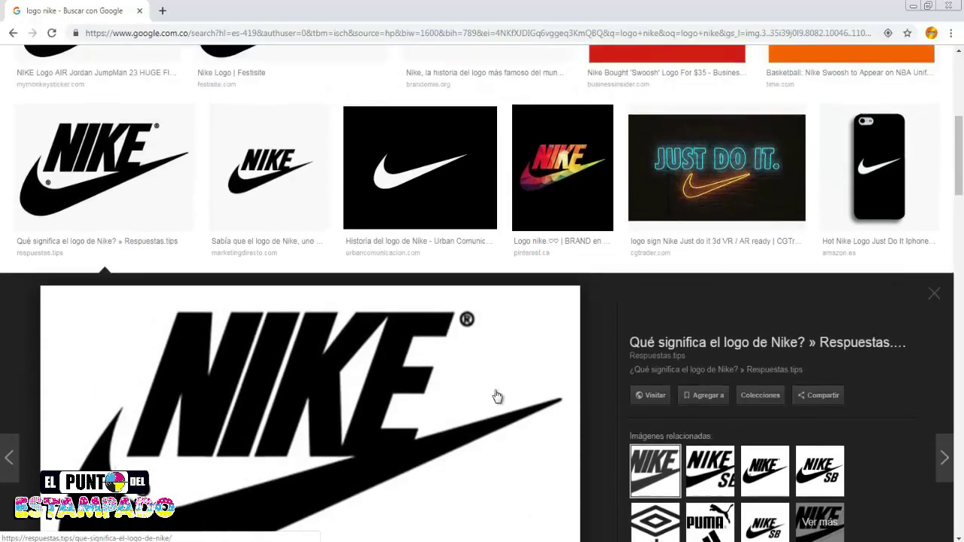
scroll(495, 395, up, 1)
click(249, 208)
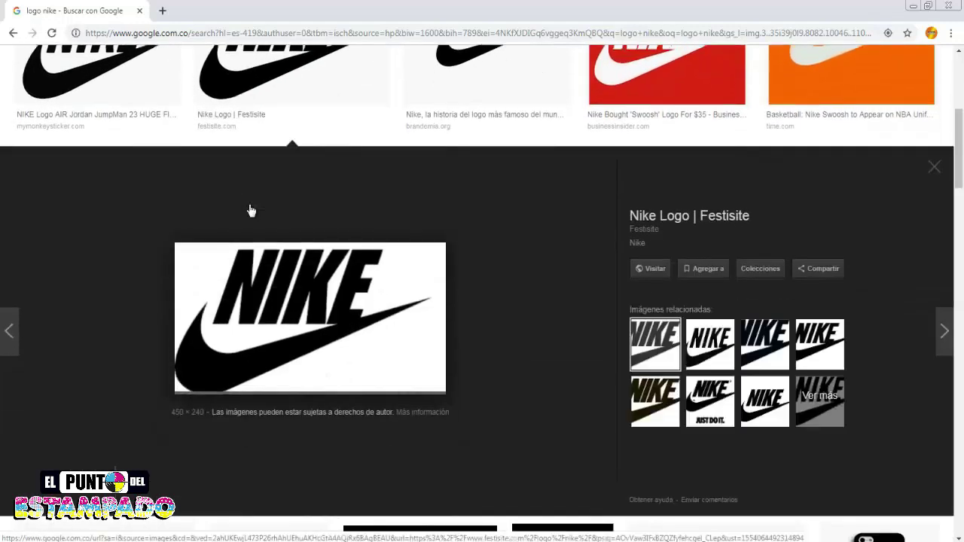
scroll(513, 300, up, 1)
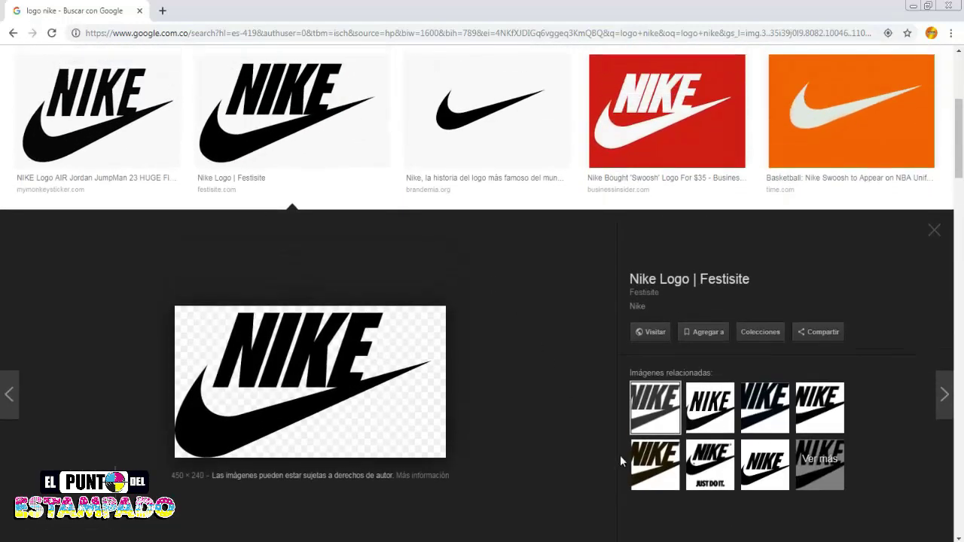
Compare several related images of the Festisite Nike logo, including the "Just do it" version, and return to the first results
click(701, 412)
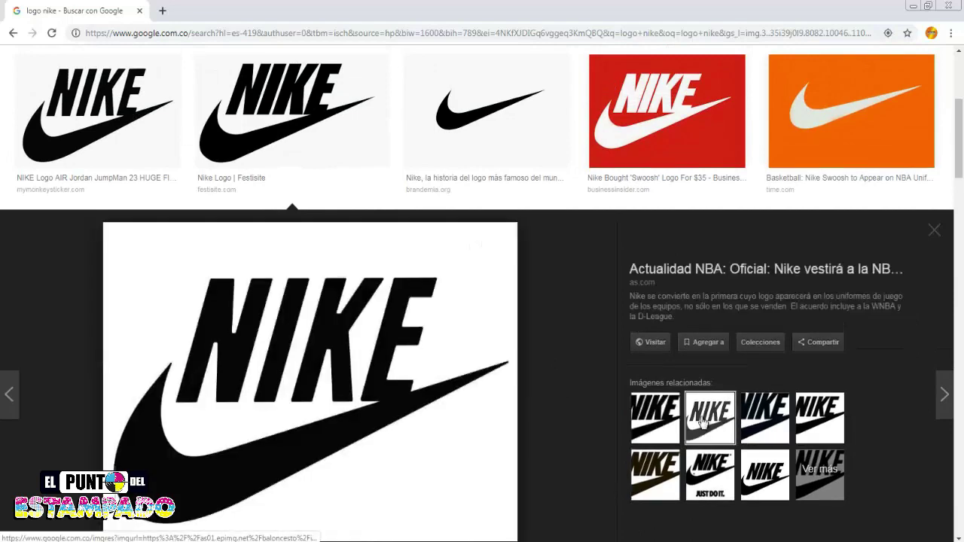
click(765, 416)
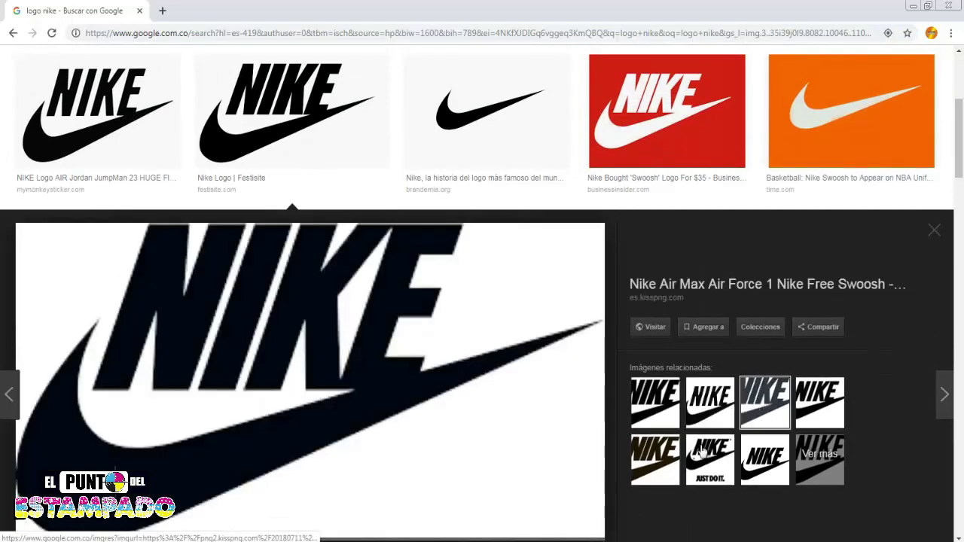
click(653, 459)
click(709, 454)
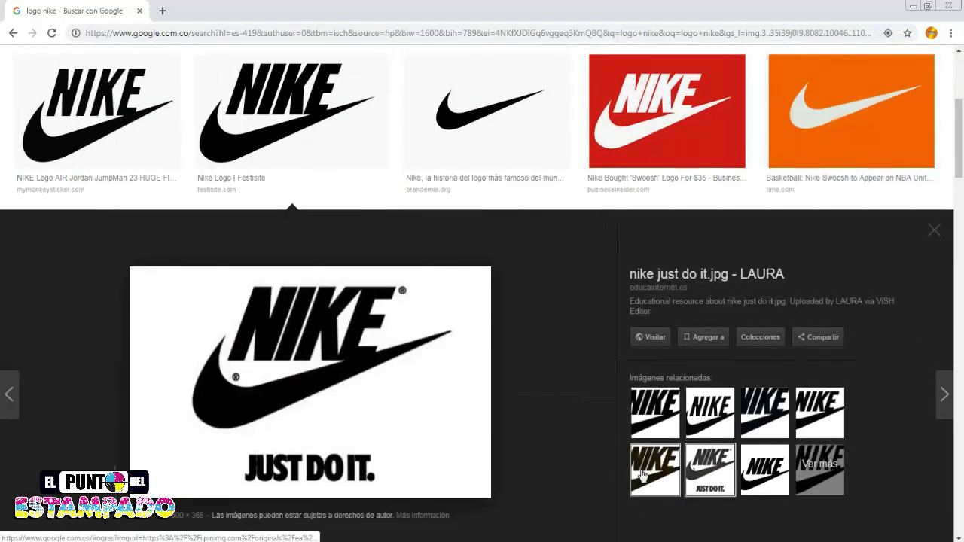
key(alt+Left)
scroll(358, 300, up, 4)
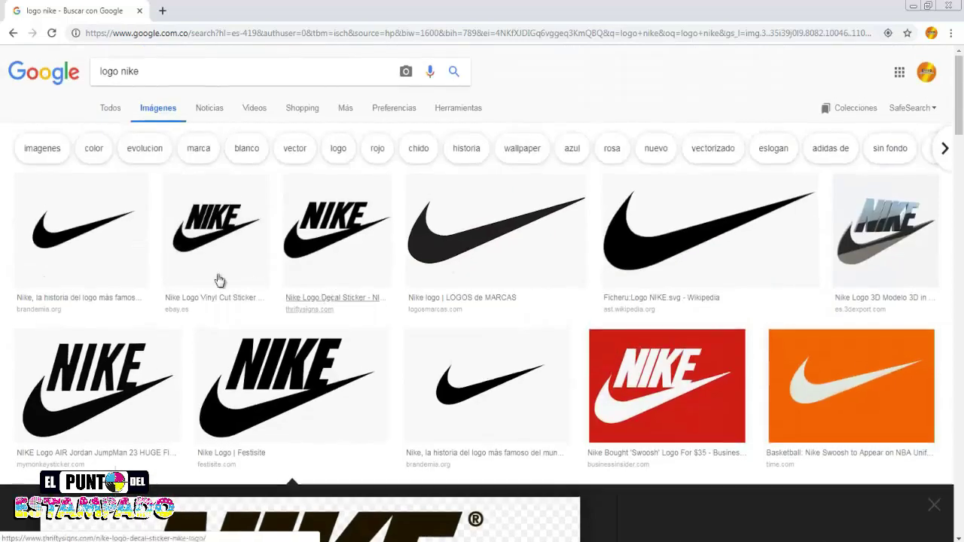
Preview the Thriftysigns, MyMonkeySticker and Festisite logos and the plain swoosh for comparison
click(348, 247)
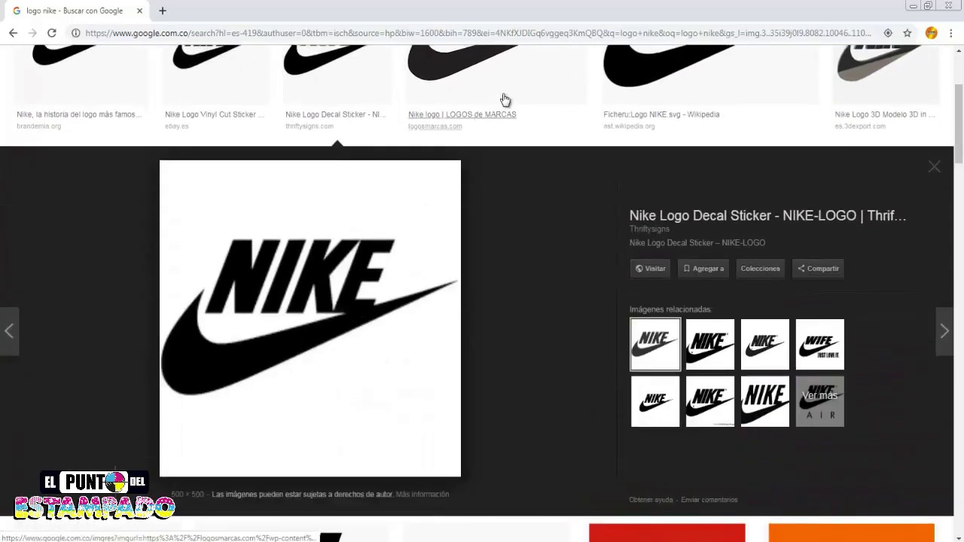
scroll(624, 301, up, 2)
scroll(116, 358, down, 4)
click(116, 358)
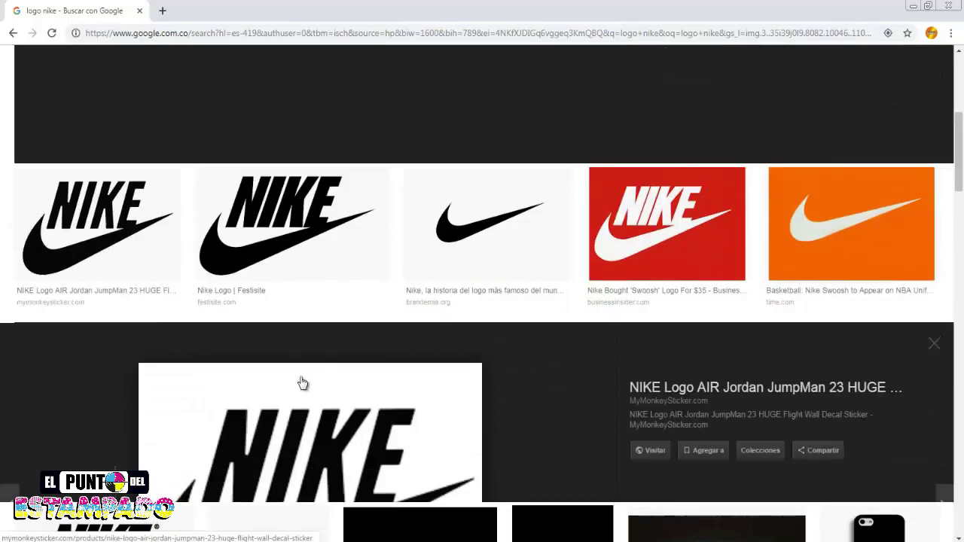
scroll(297, 275, up, 3)
click(297, 275)
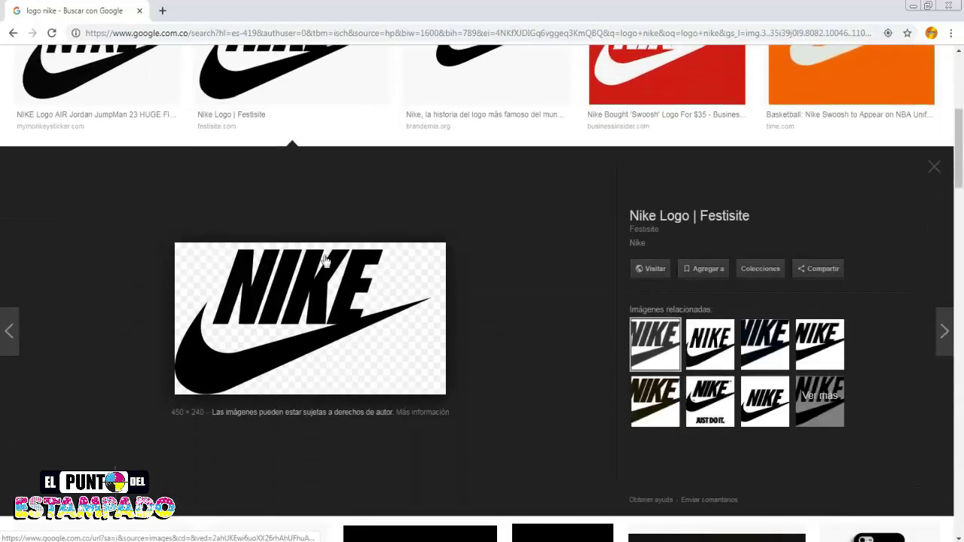
click(515, 73)
Preview the black Nike logo from the libero.pe result and copy its image
scroll(392, 361, down, 4)
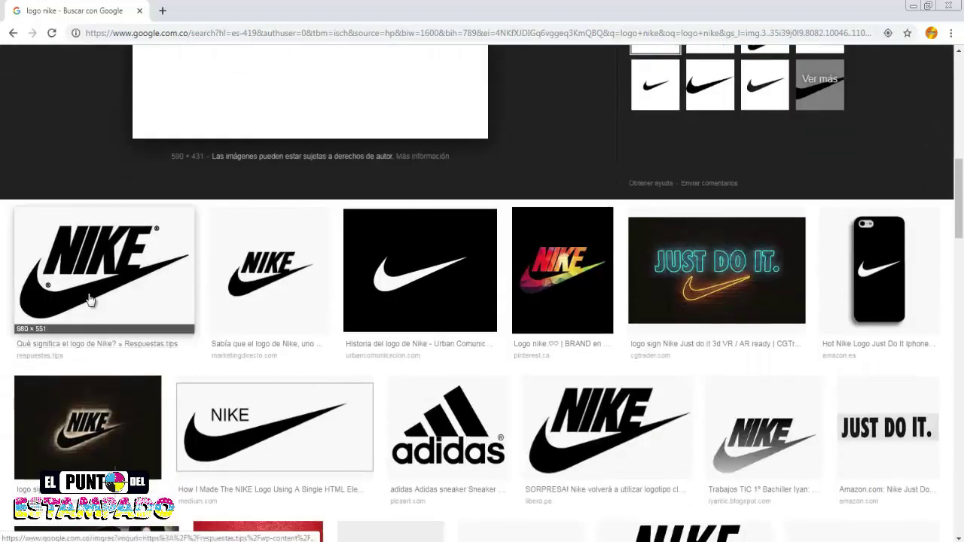
click(645, 389)
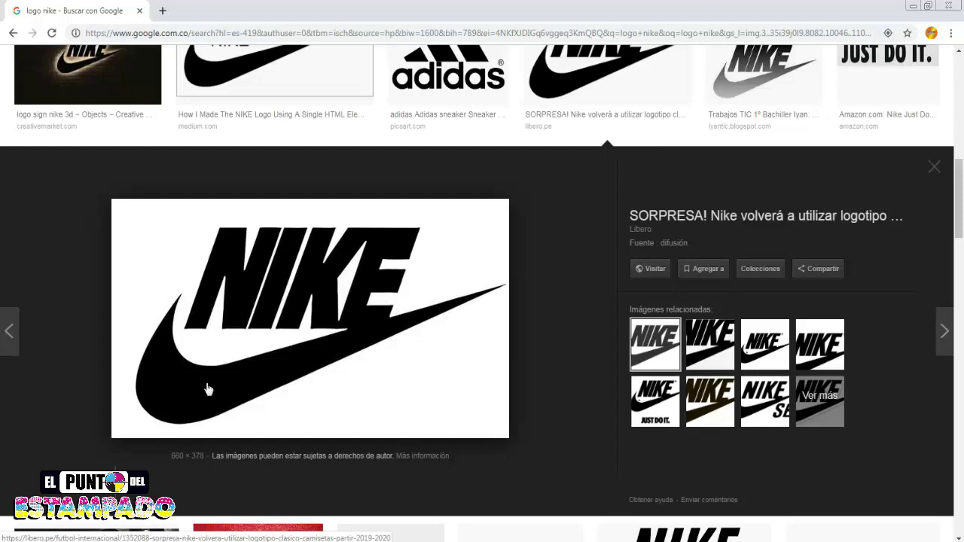
right_click(320, 272)
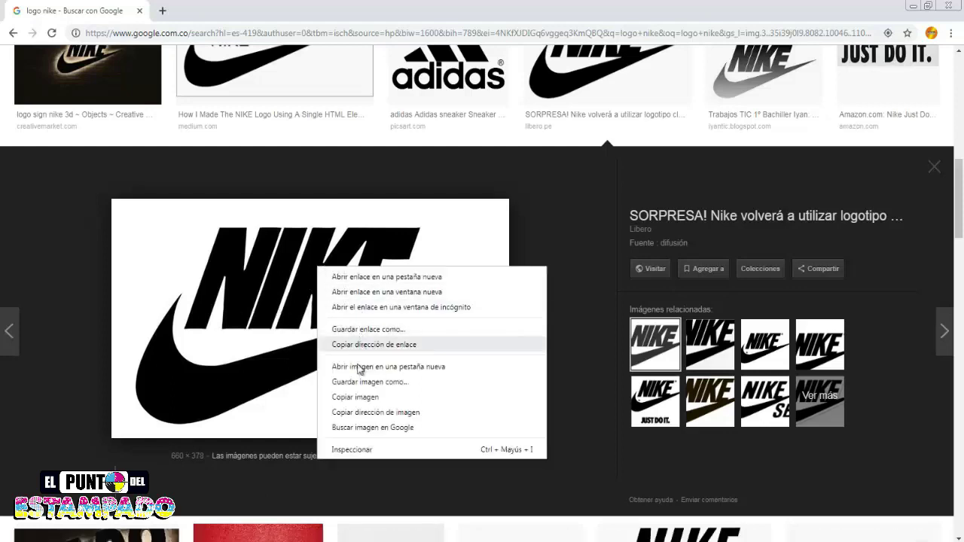
click(355, 397)
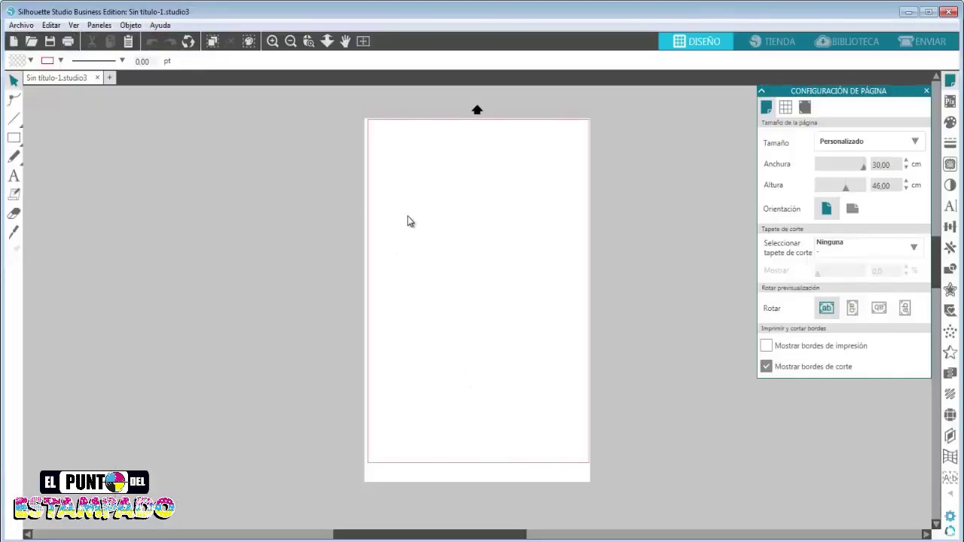
Paste the copied logo into Silhouette Studio and enlarge it to about 24.21 by 13.87 cm near the page's upper edge
key(ctrl+v)
drag(478, 303, 426, 182)
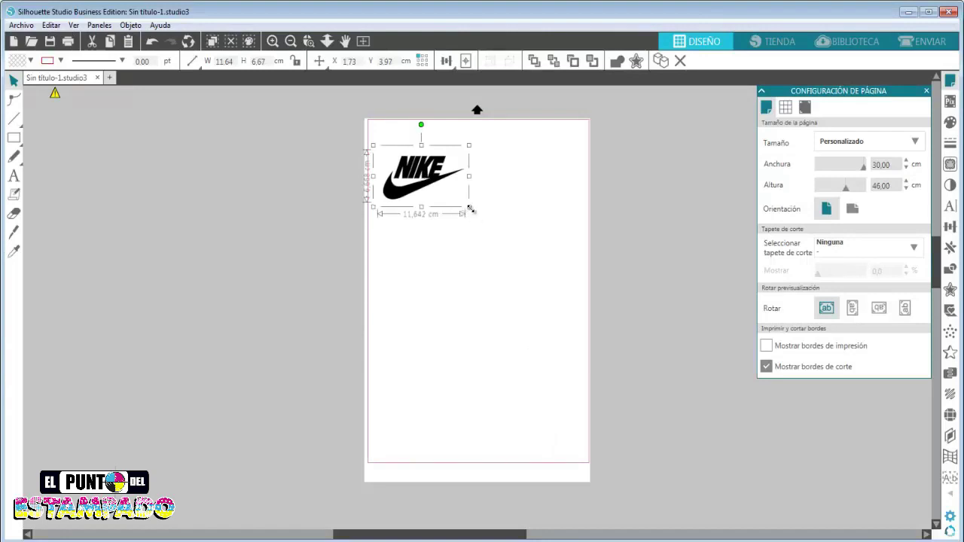
drag(471, 209, 564, 258)
click(661, 239)
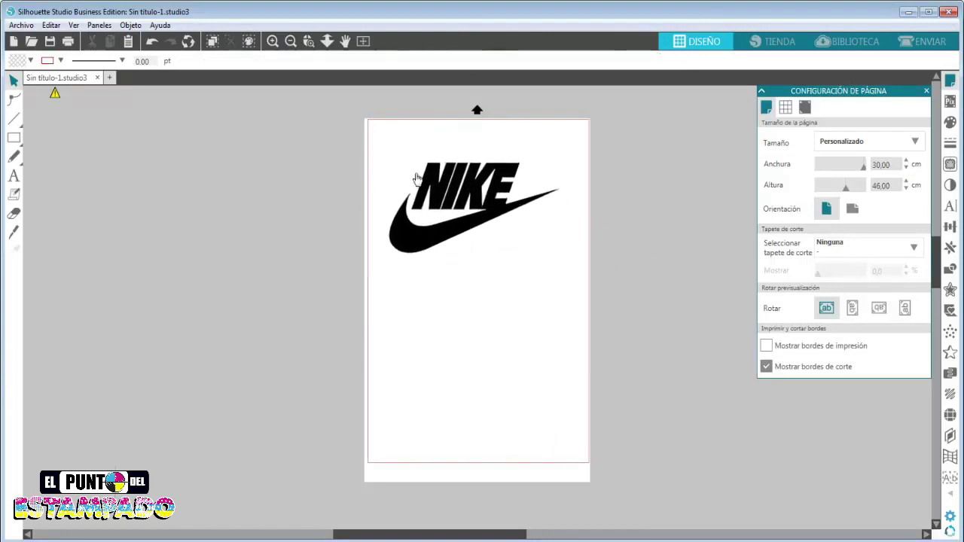
click(435, 181)
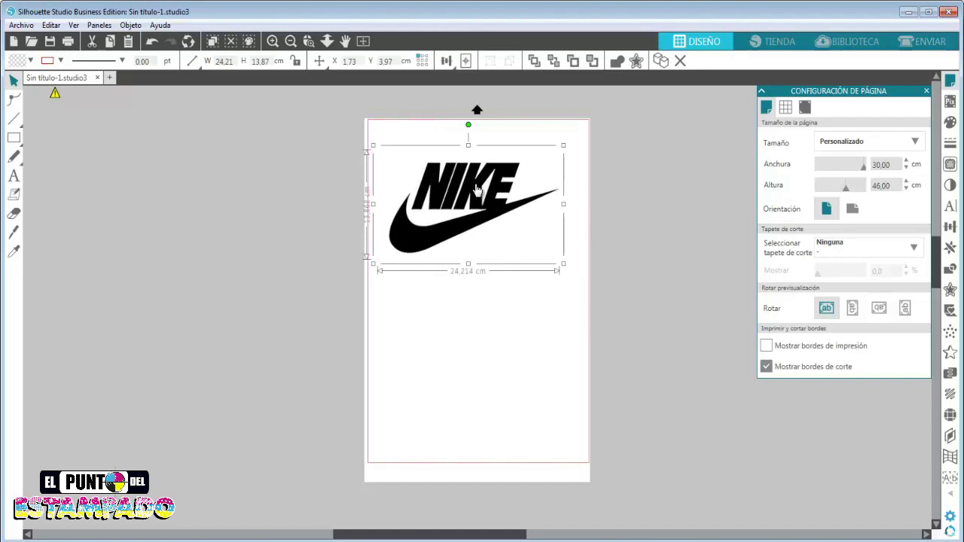
drag(478, 193, 486, 165)
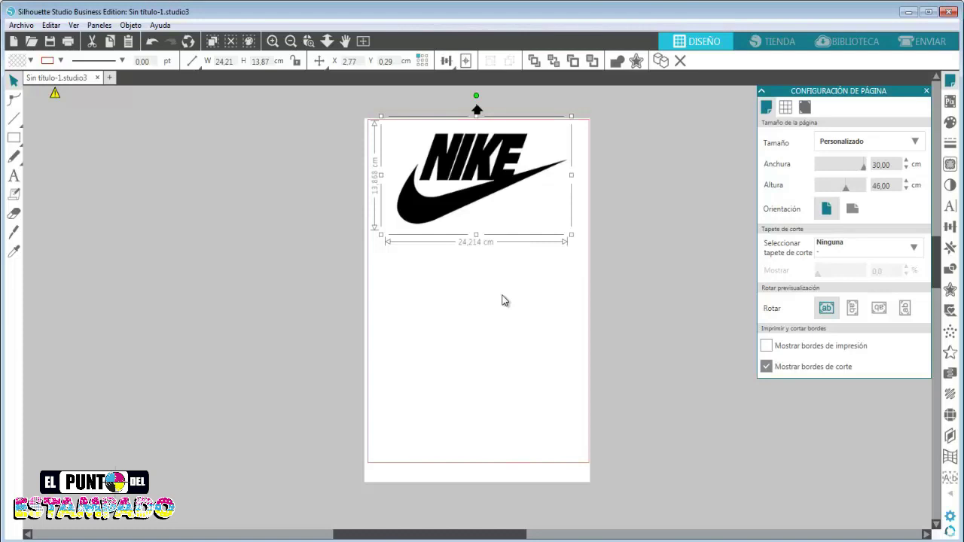
Check the pasted logo's cut lines in the send preview, return to the design view and reselect the logo
click(936, 49)
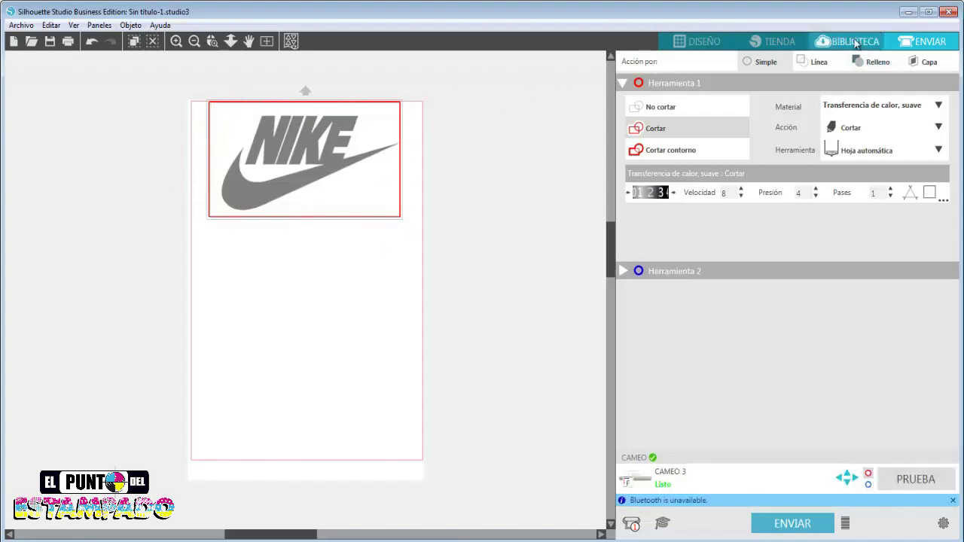
click(700, 40)
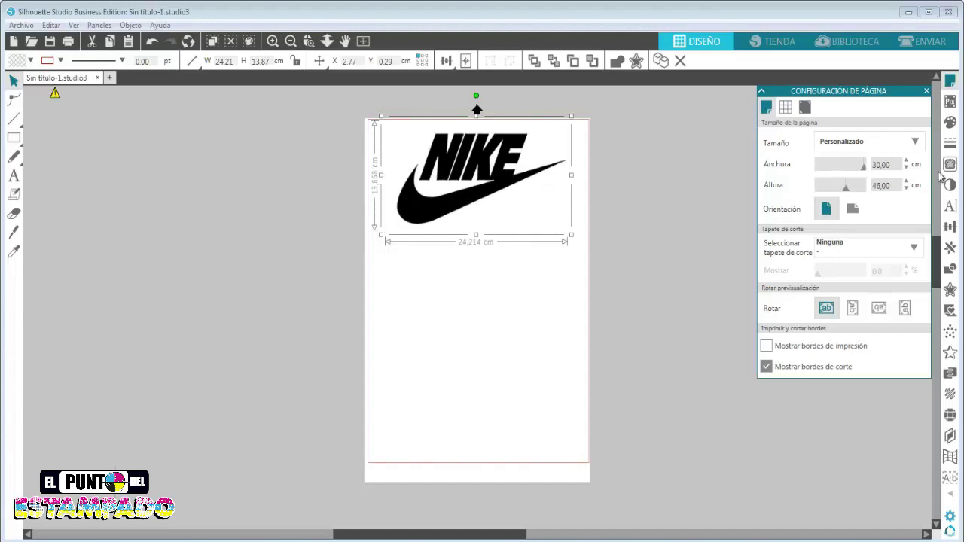
click(650, 201)
click(501, 165)
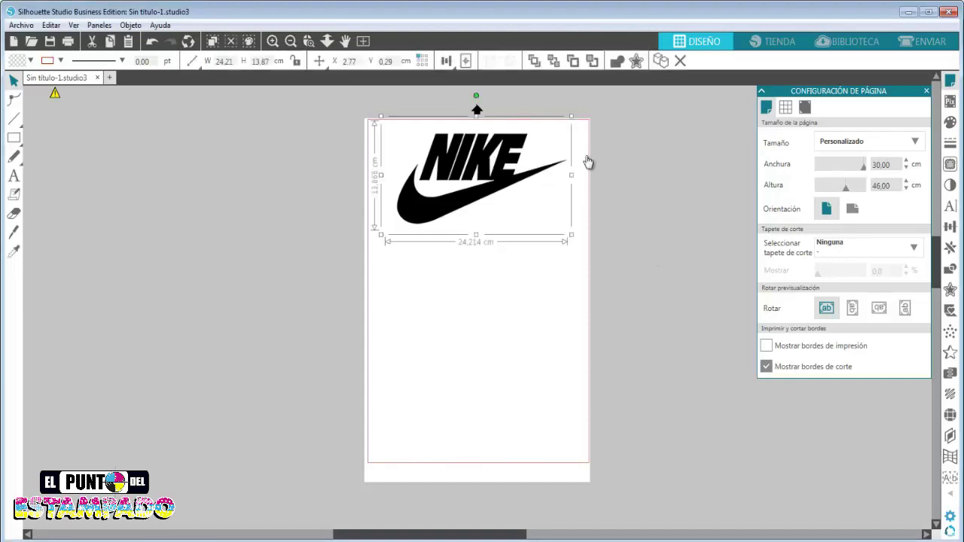
Define a trace area of about 25.7 by 13.37 cm around the whole Nike logo
click(950, 165)
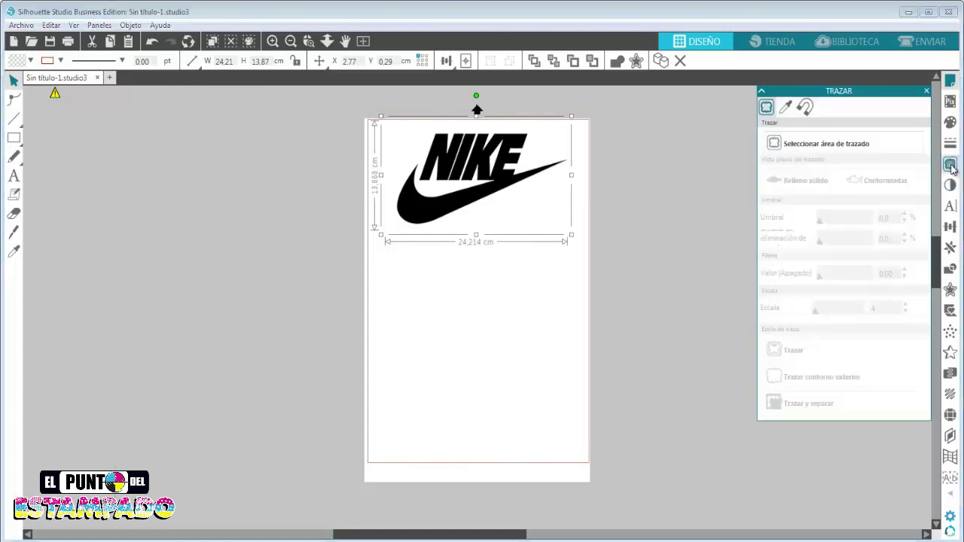
click(800, 147)
mouse_move(387, 125)
mouse_down()
mouse_move(555, 233)
mouse_move(580, 232)
mouse_up()
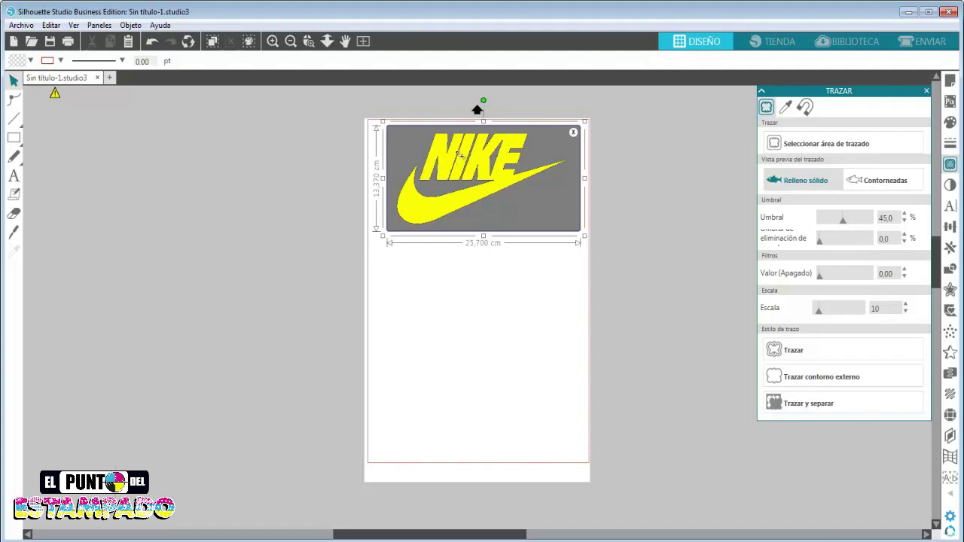
scroll(459, 154, up, 5)
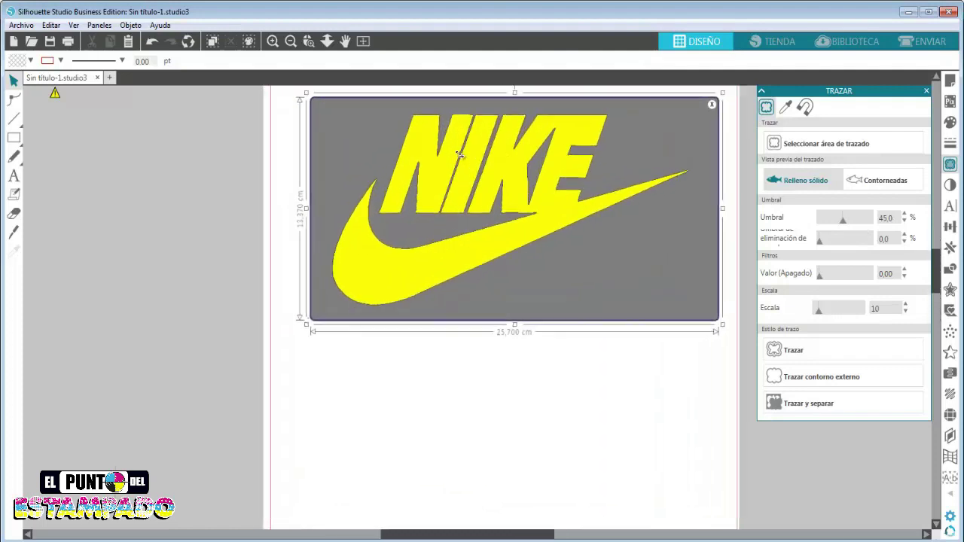
Raise the trace threshold to 77% for the Nike logo's trace area
scroll(460, 154, up, 4)
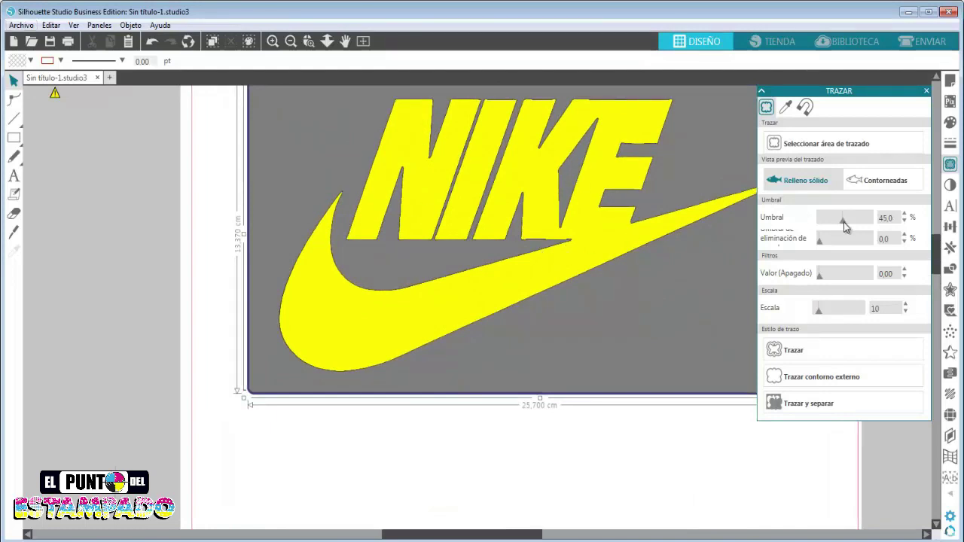
drag(843, 222, 850, 226)
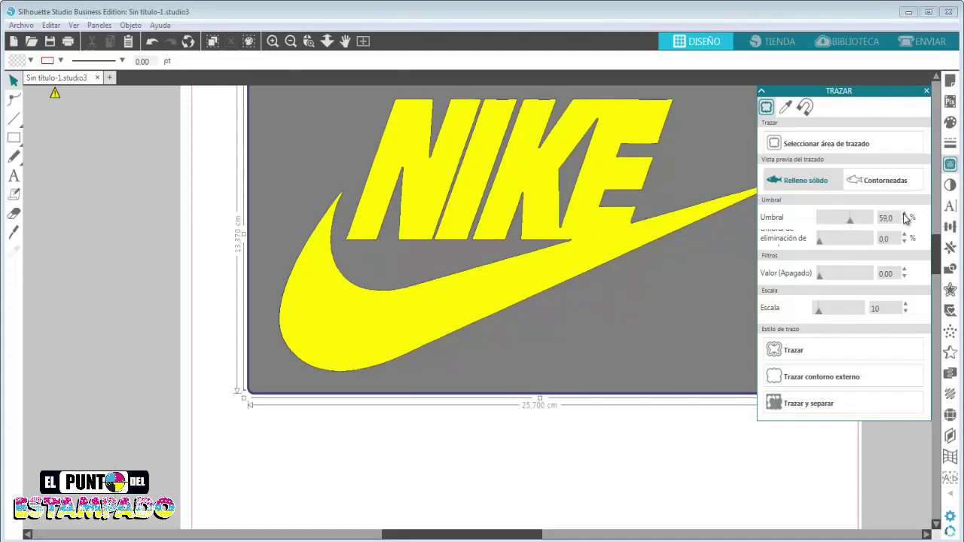
click(905, 214)
click(905, 215)
click(859, 223)
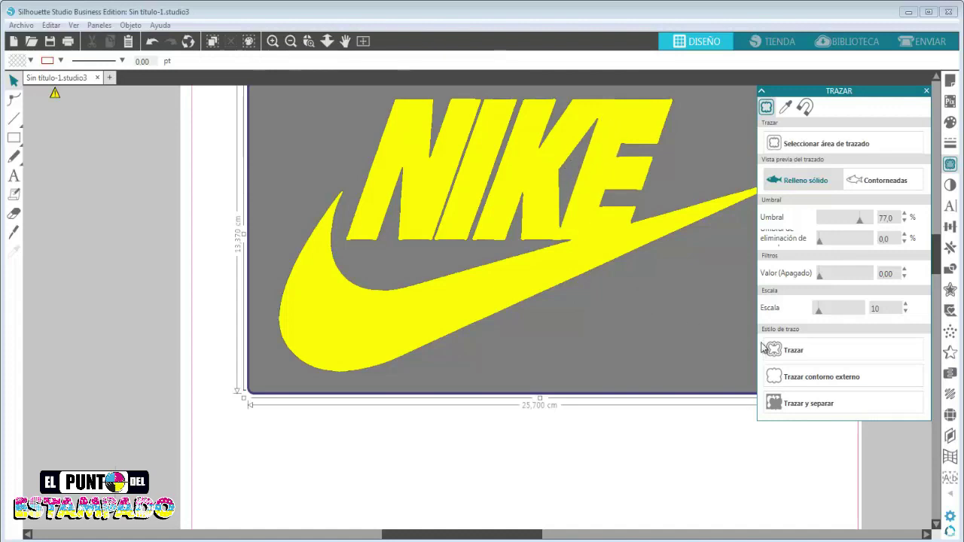
Try an outer-edge trace of the Nike logo, move the image aside to inspect the outline, and undo both
click(832, 382)
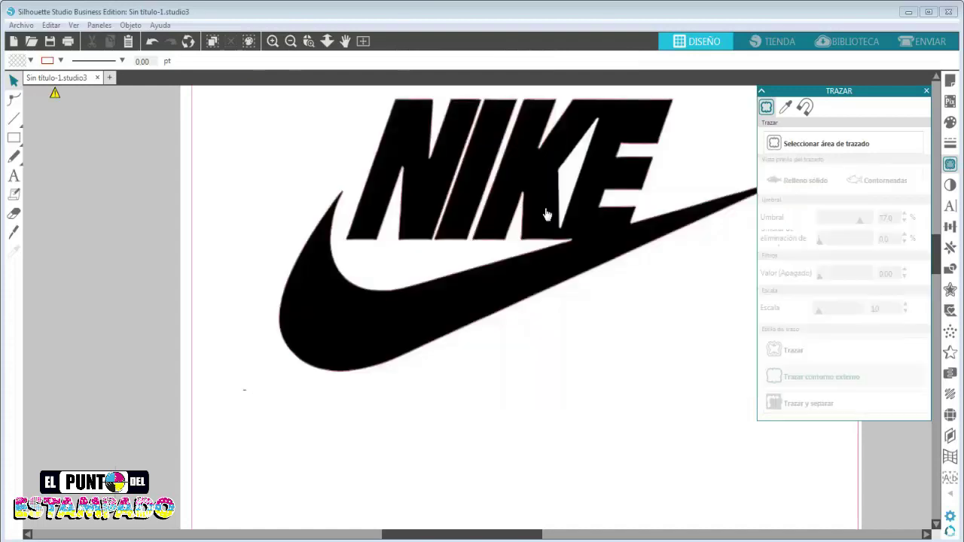
mouse_move(542, 209)
mouse_down()
mouse_move(479, 408)
mouse_move(396, 444)
mouse_up()
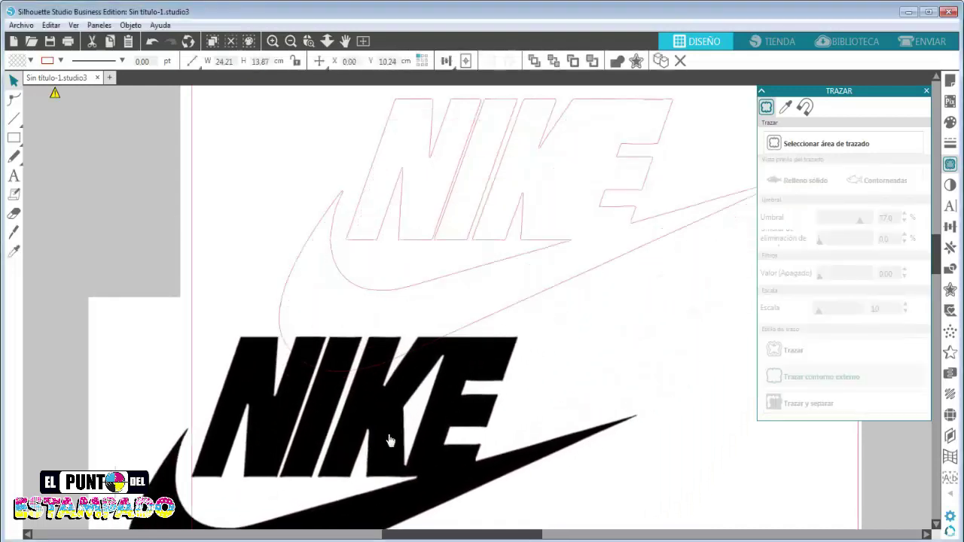
click(473, 194)
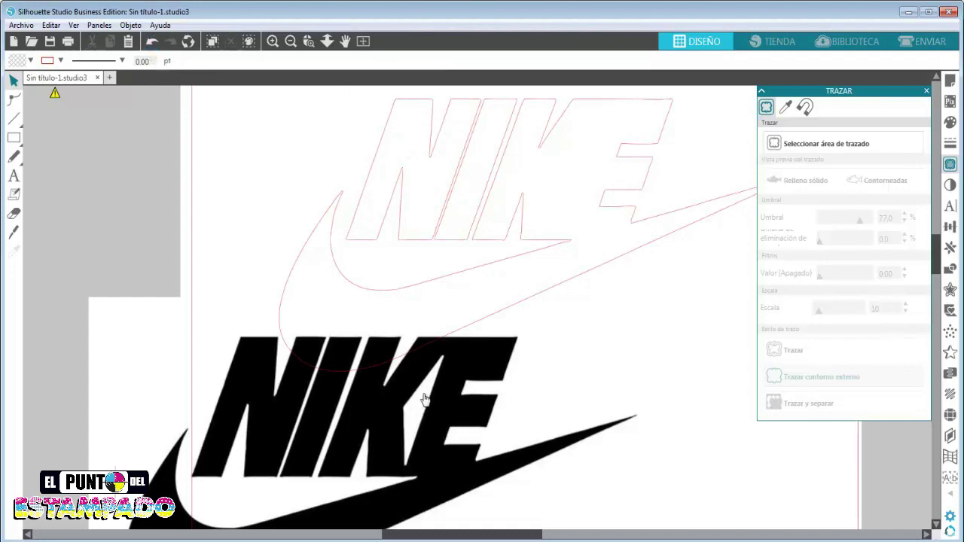
click(150, 44)
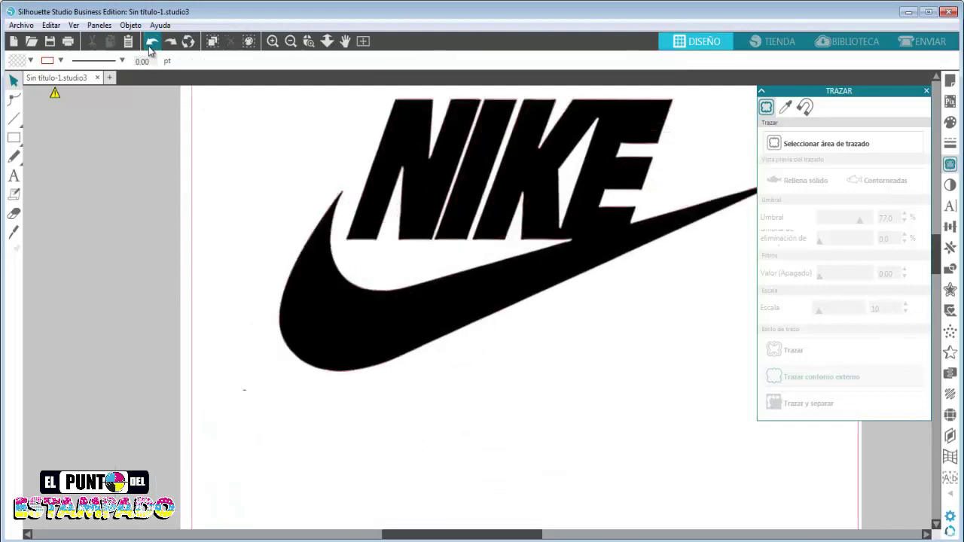
click(151, 43)
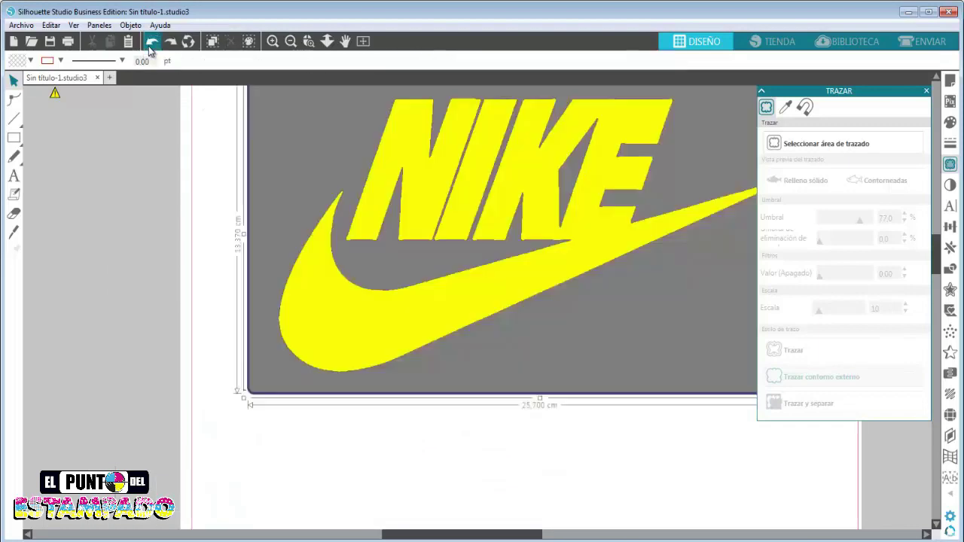
Trace the Nike logo with the standard trace style, move the original image off the outline and delete it
click(837, 354)
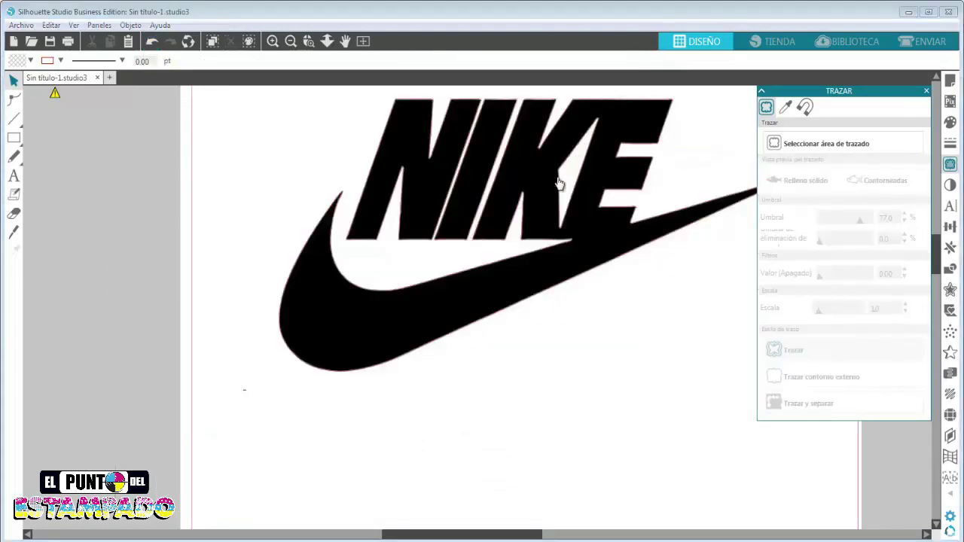
mouse_move(544, 183)
mouse_down()
mouse_move(394, 375)
mouse_move(314, 426)
mouse_move(334, 416)
mouse_up()
scroll(335, 416, down, 2)
scroll(338, 414, down, 3)
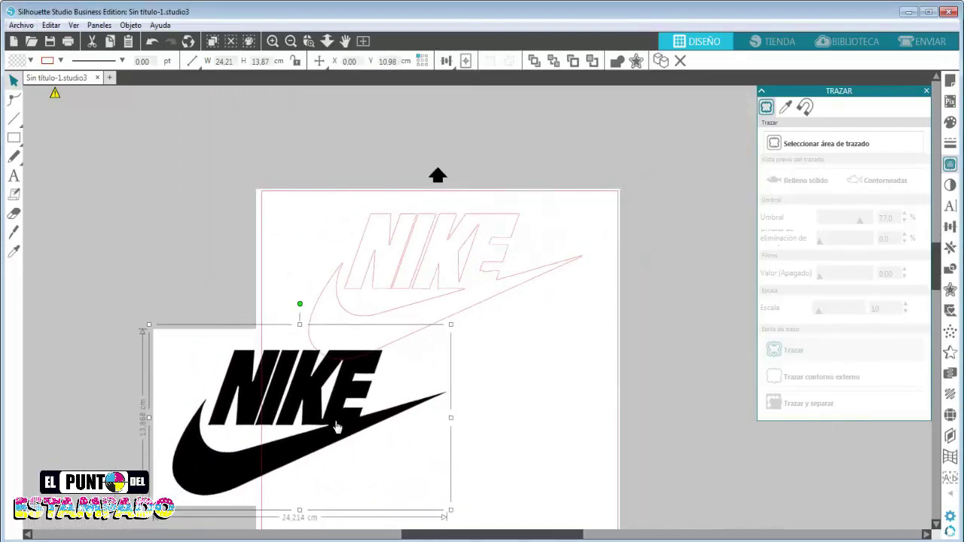
key(Delete)
drag(306, 181, 554, 378)
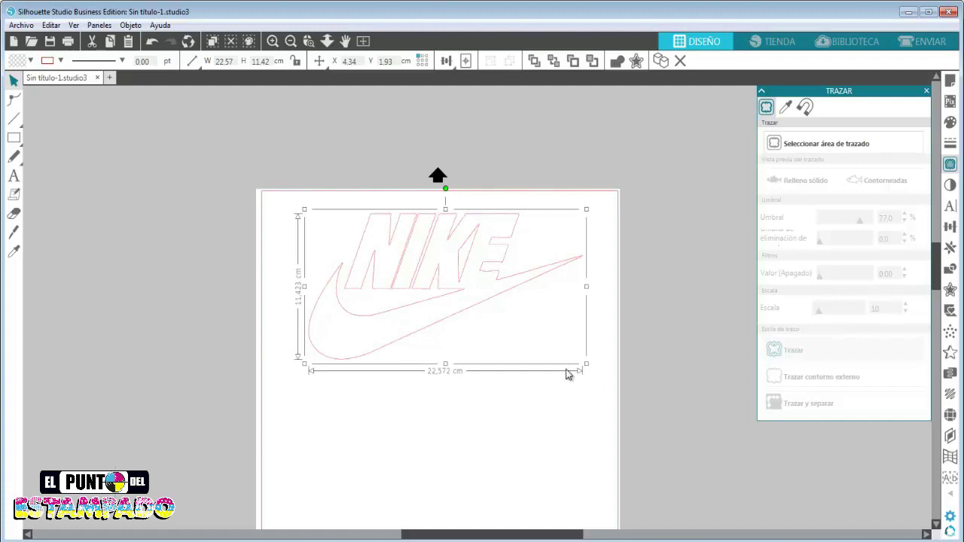
click(504, 410)
Edit the traced outline's points at the lower-left corner of the N to sharpen it, and leave point editing
scroll(324, 287, up, 6)
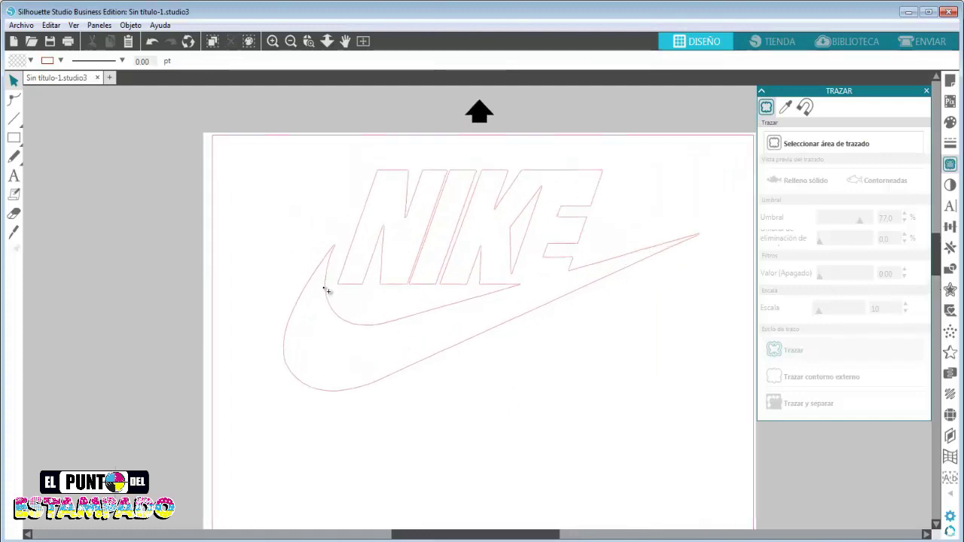
scroll(327, 290, up, 6)
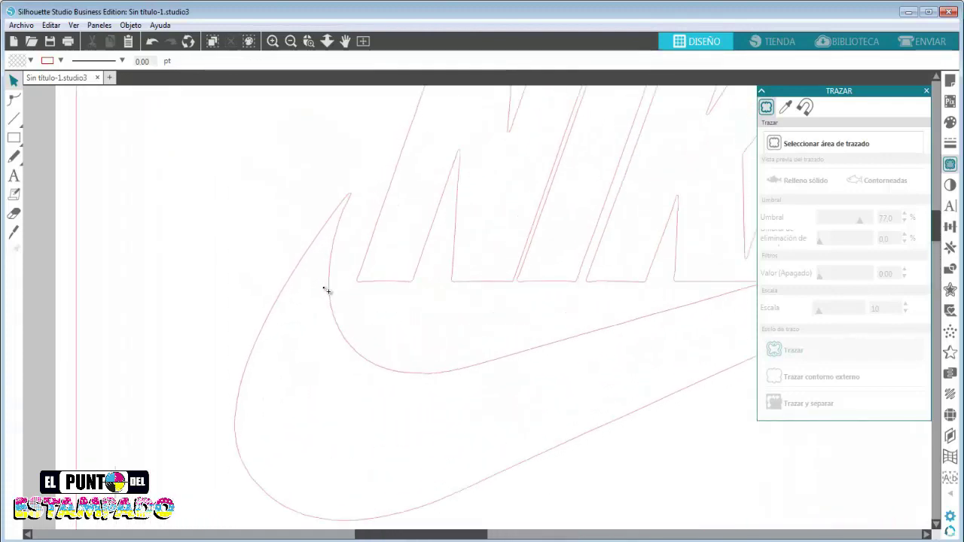
scroll(326, 291, up, 2)
key(alt)
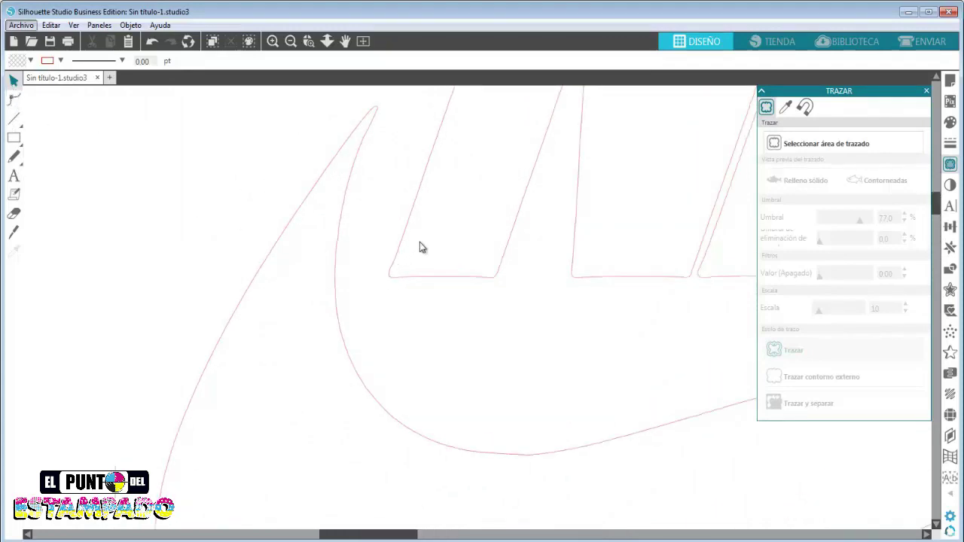
double_click(400, 248)
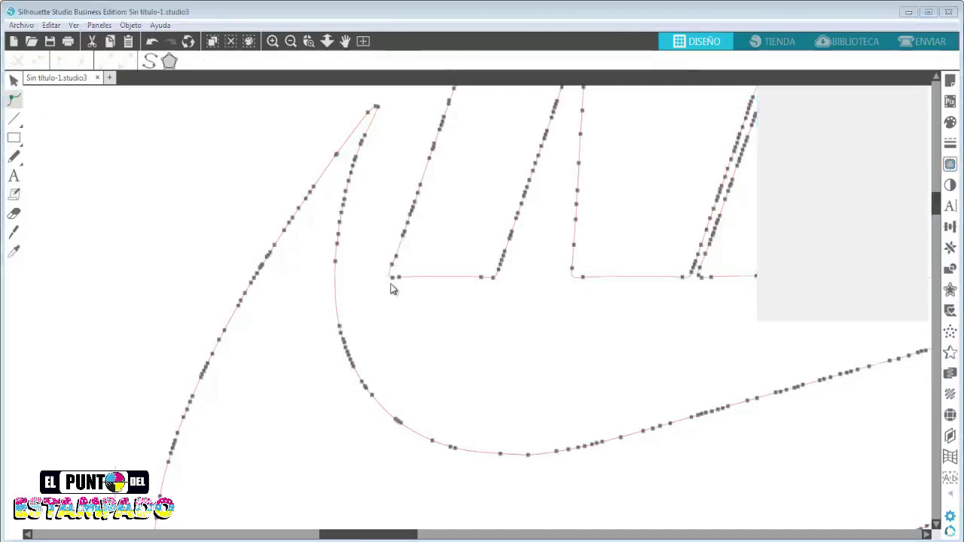
click(393, 278)
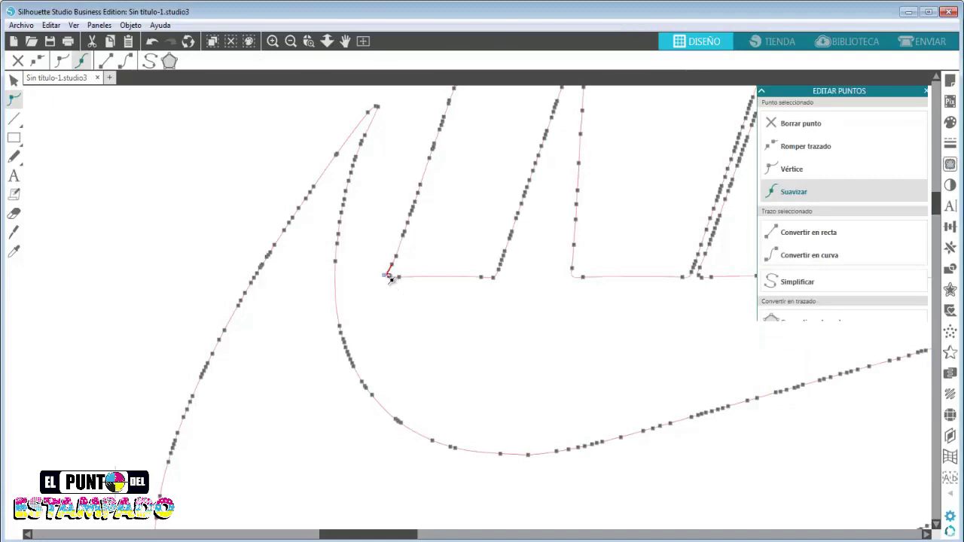
click(397, 267)
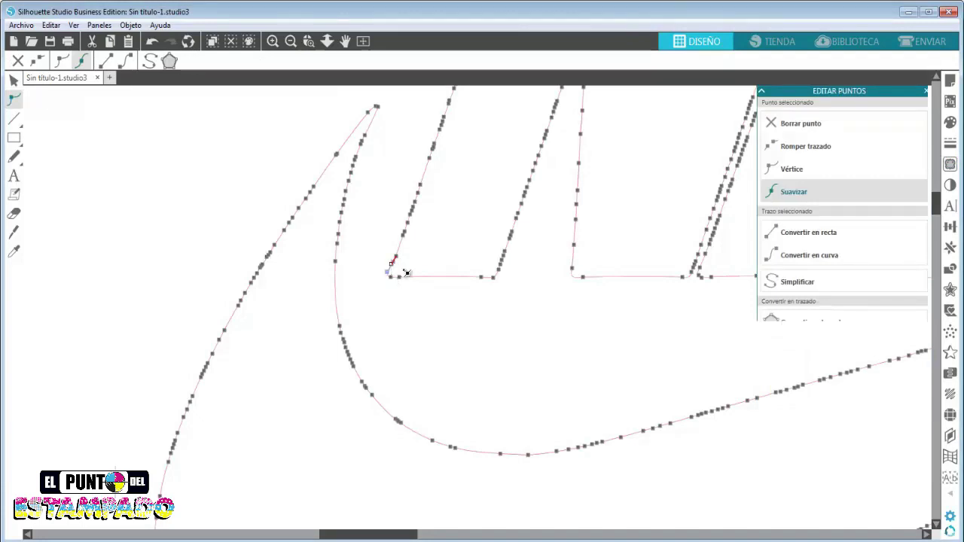
click(13, 80)
click(389, 265)
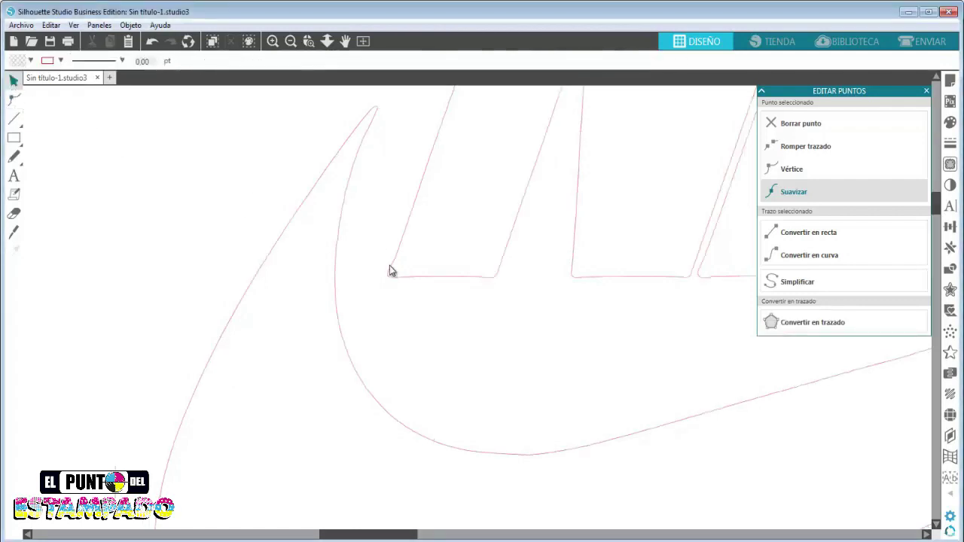
scroll(555, 372, down, 1)
scroll(555, 371, down, 5)
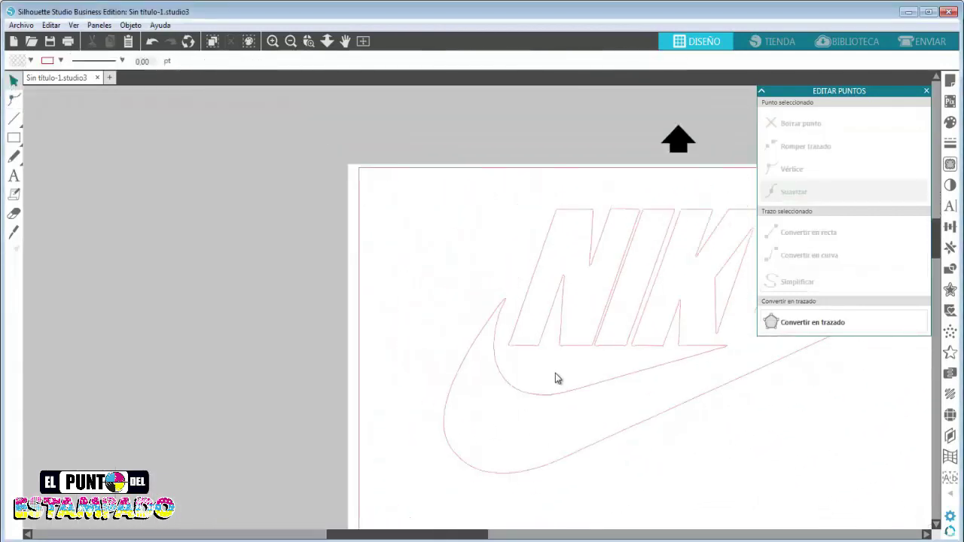
scroll(555, 373, down, 2)
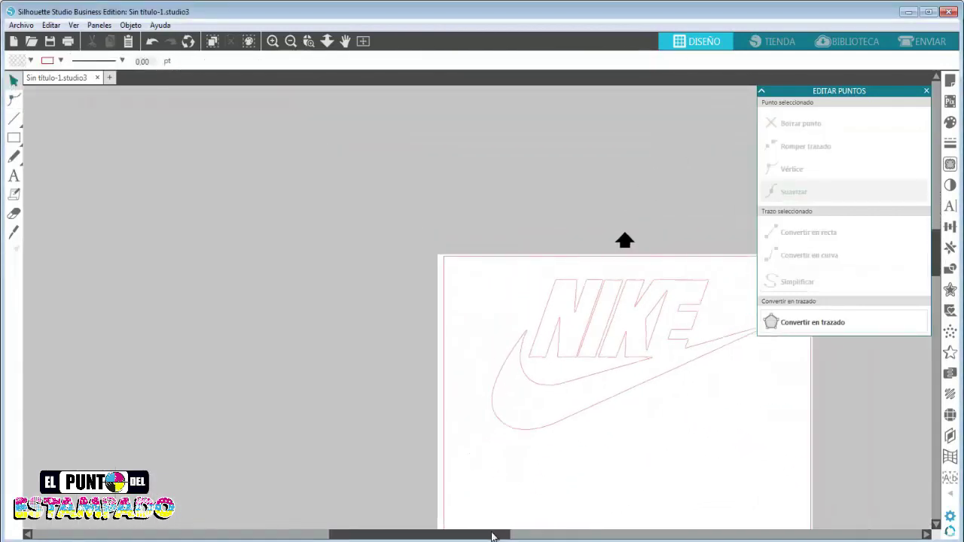
drag(496, 536, 539, 533)
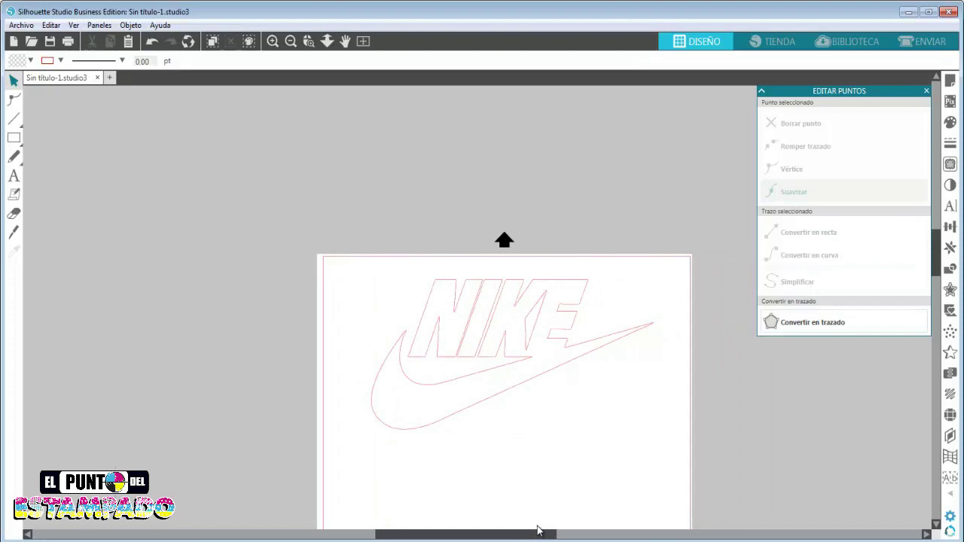
scroll(538, 531, down, 2)
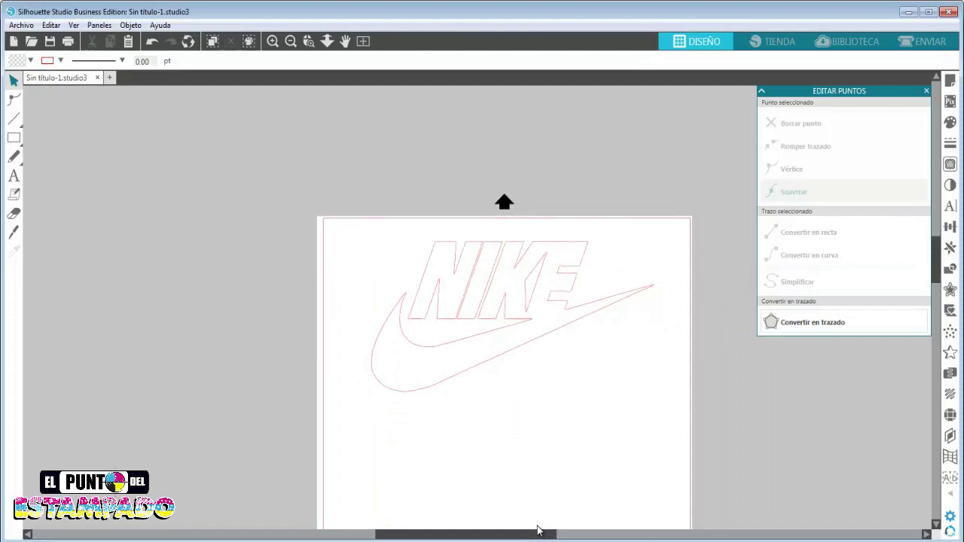
scroll(537, 531, down, 1)
scroll(538, 531, up, 1)
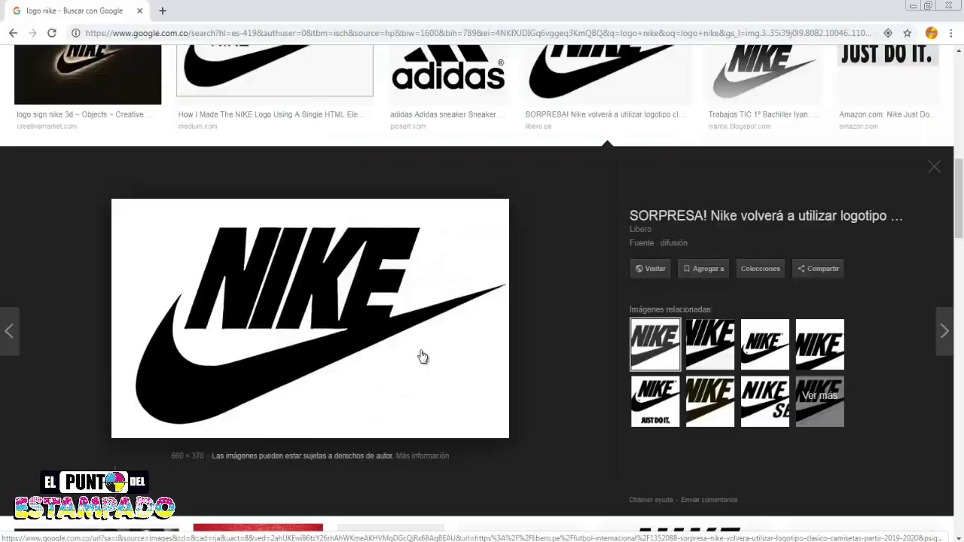
Switch to the browser, close the Nike image preview and search Google Images for "logo nirvana"
key(Escape)
scroll(301, 226, up, 4)
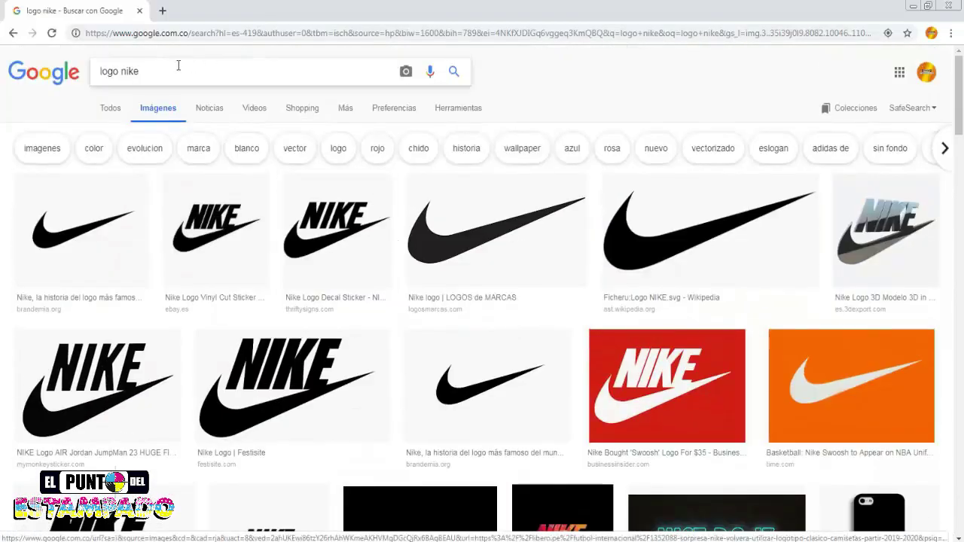
drag(115, 72, 81, 82)
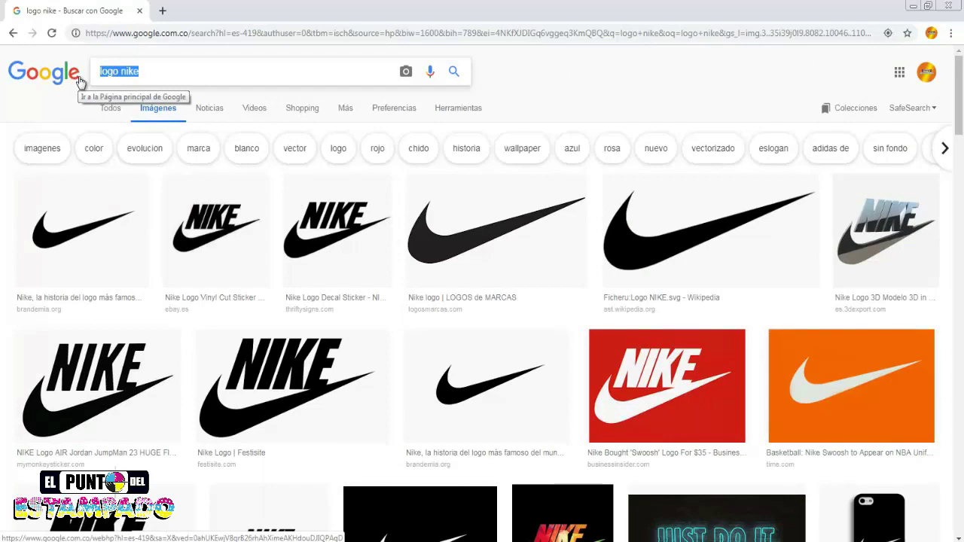
text(logo)
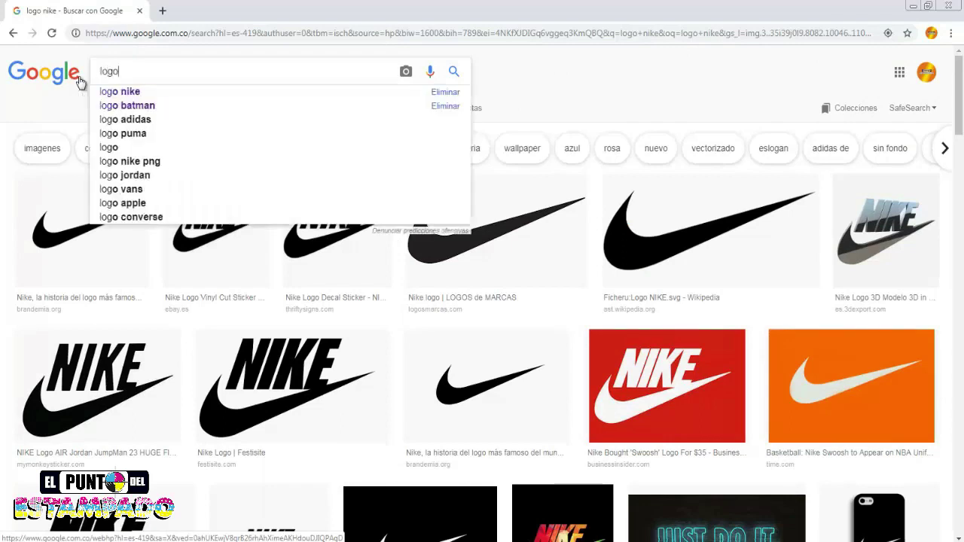
text( nirvana)
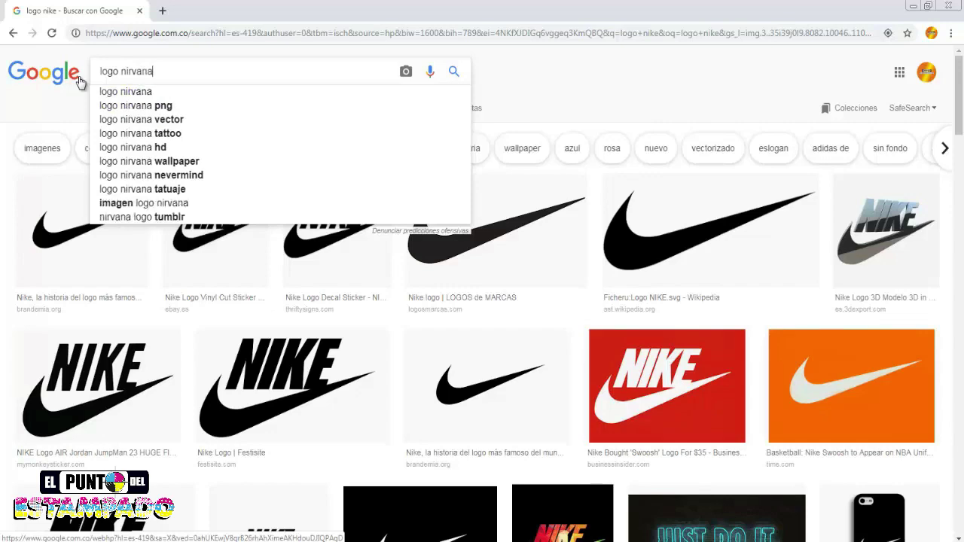
key(Return)
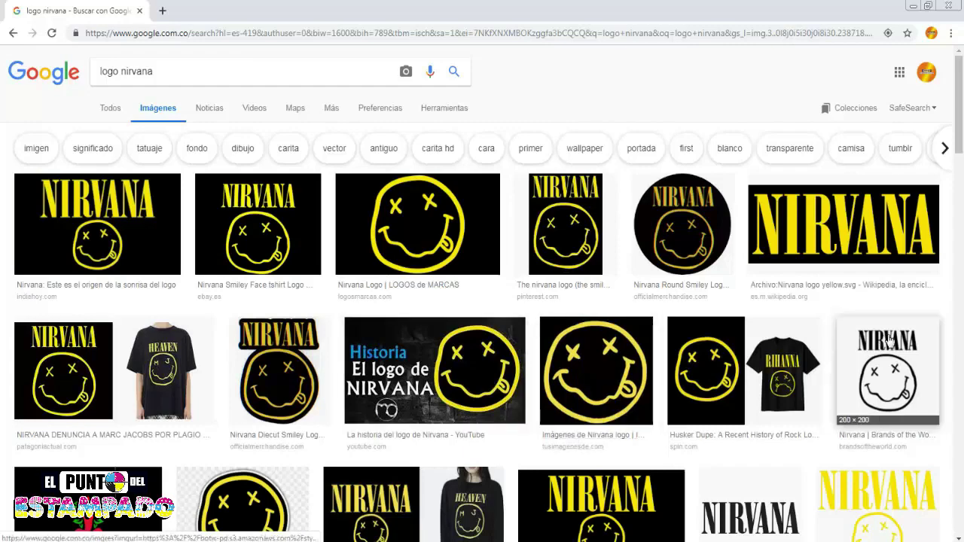
Preview the black Nirvana logo with the smiley from the pinterest.com result and copy its image
scroll(435, 320, down, 3)
scroll(434, 320, down, 6)
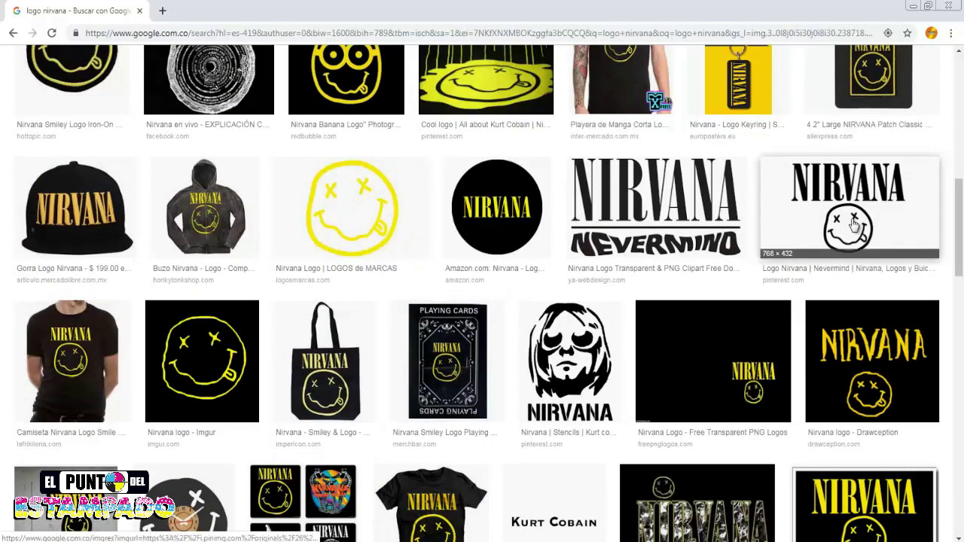
click(853, 224)
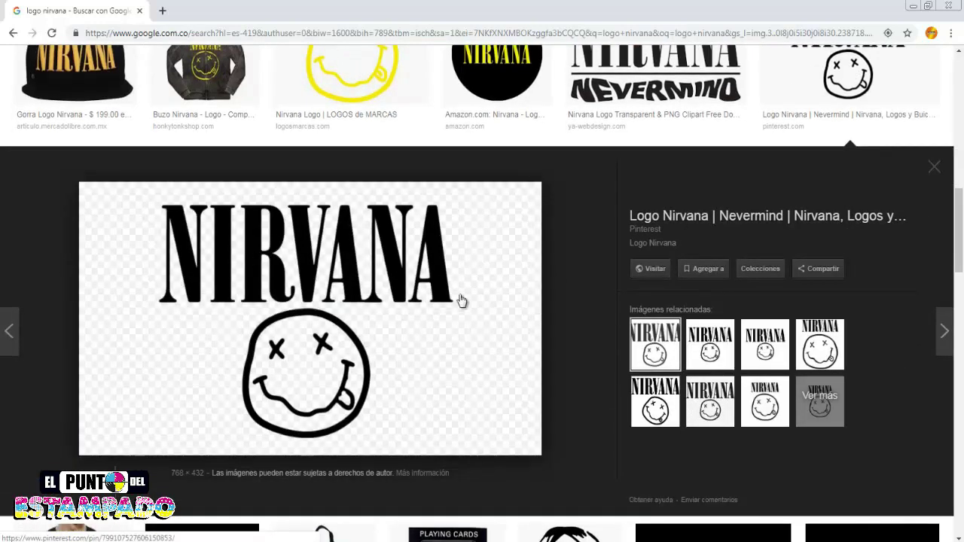
right_click(423, 343)
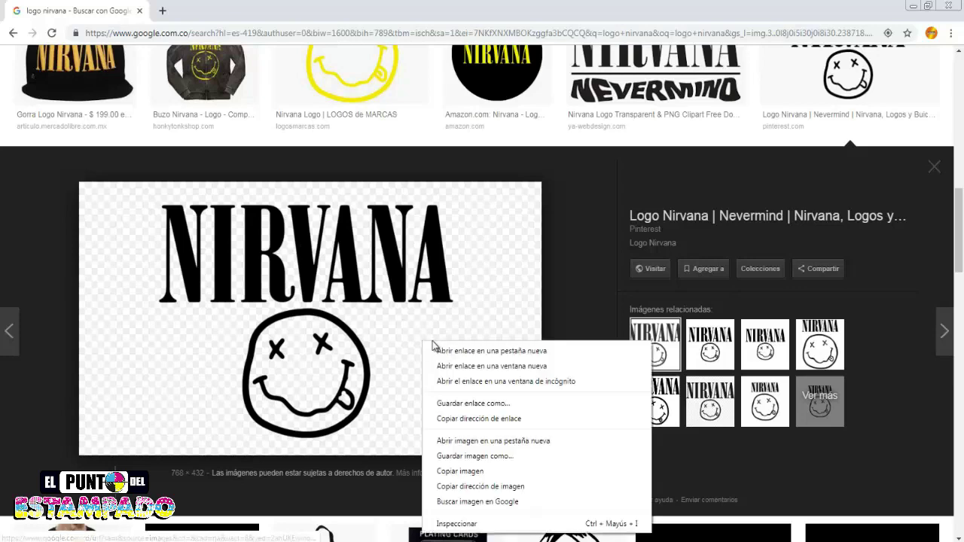
click(470, 456)
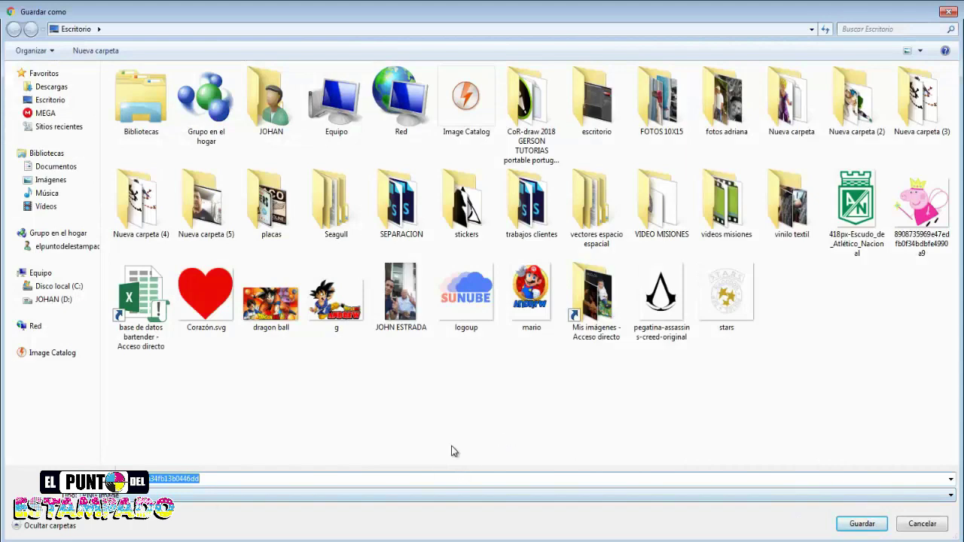
click(944, 527)
right_click(279, 350)
click(363, 477)
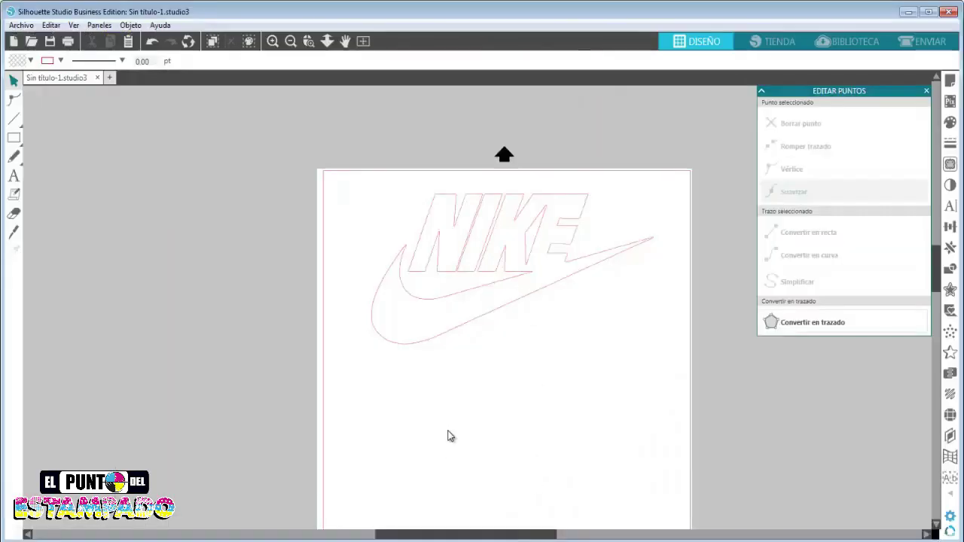
Paste the copied Nirvana image into Silhouette Studio and move it below the Nike outline, to about X 13.81, Y 14.84 cm
key(ctrl+v)
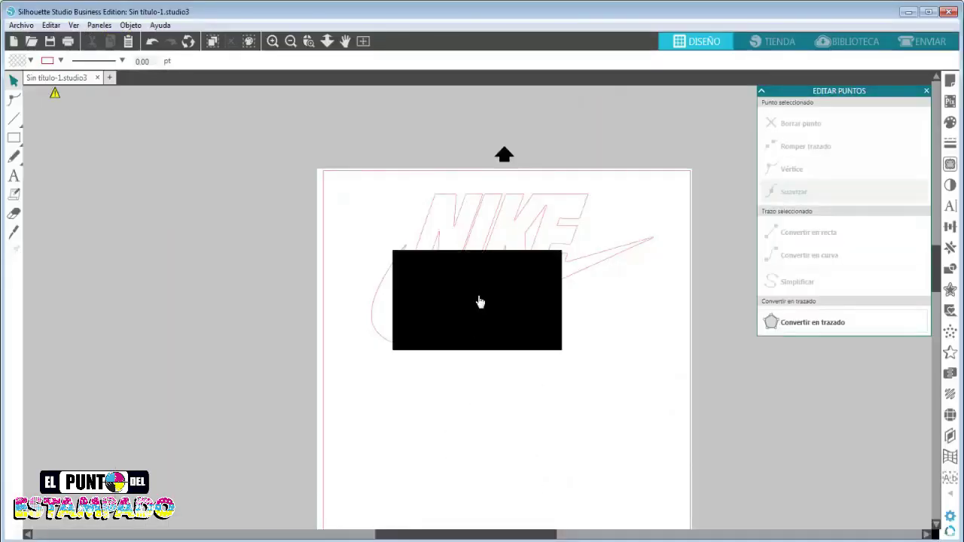
drag(479, 302, 576, 415)
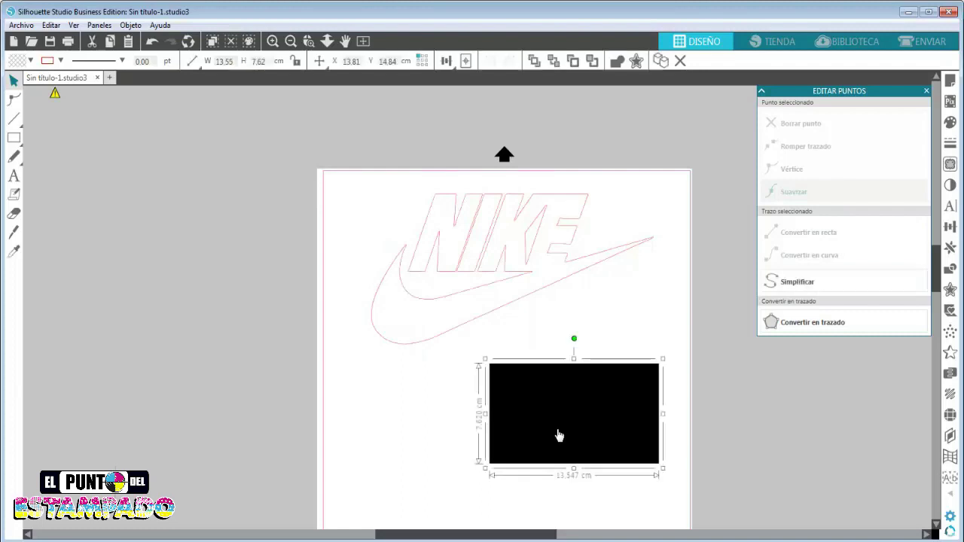
Delete the pasted black image, switch to the browser and save the Nirvana logo image to the Escritorio folder
key(Delete)
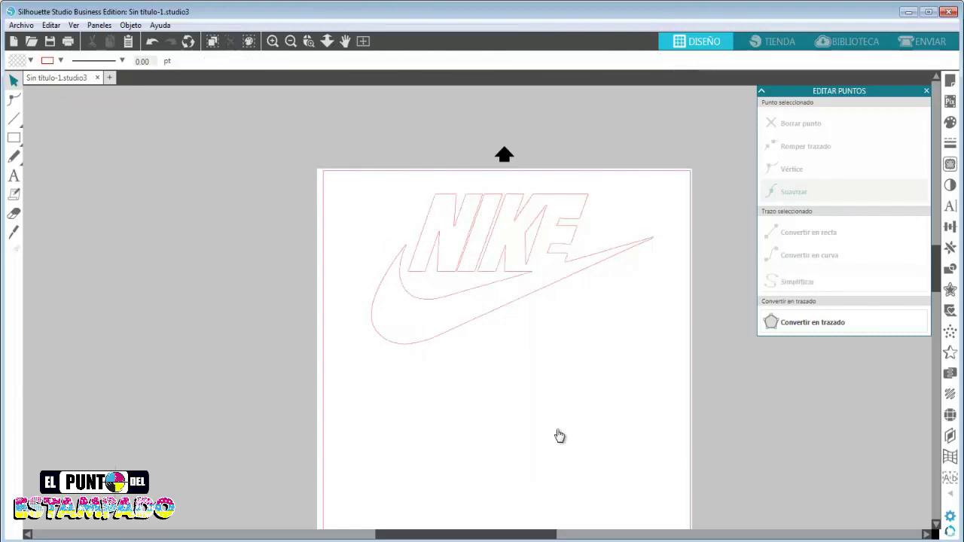
key(alt+Tab)
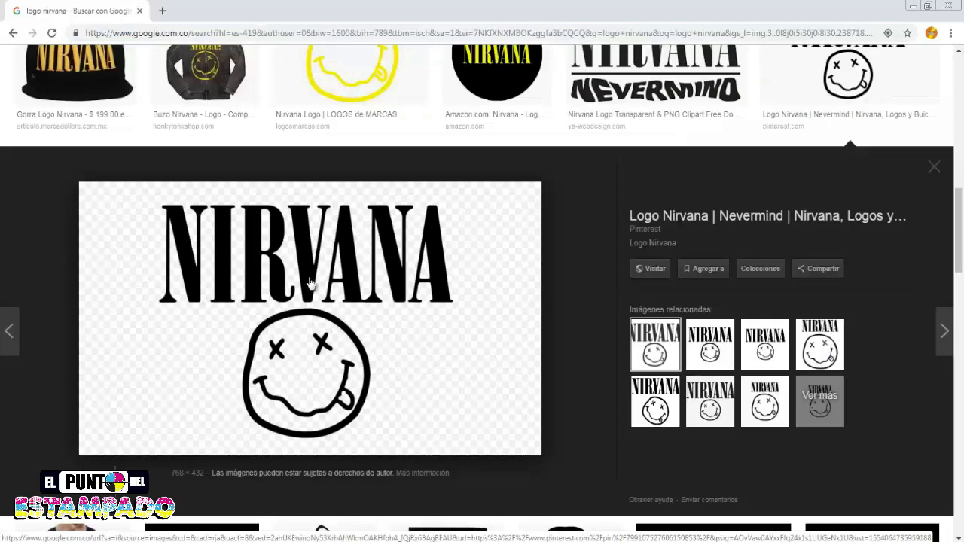
right_click(309, 282)
click(357, 392)
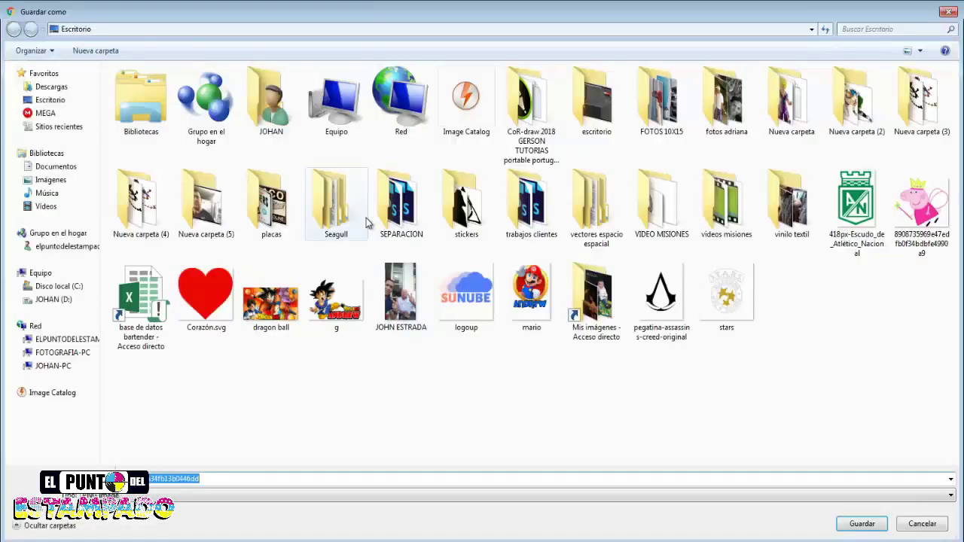
click(861, 522)
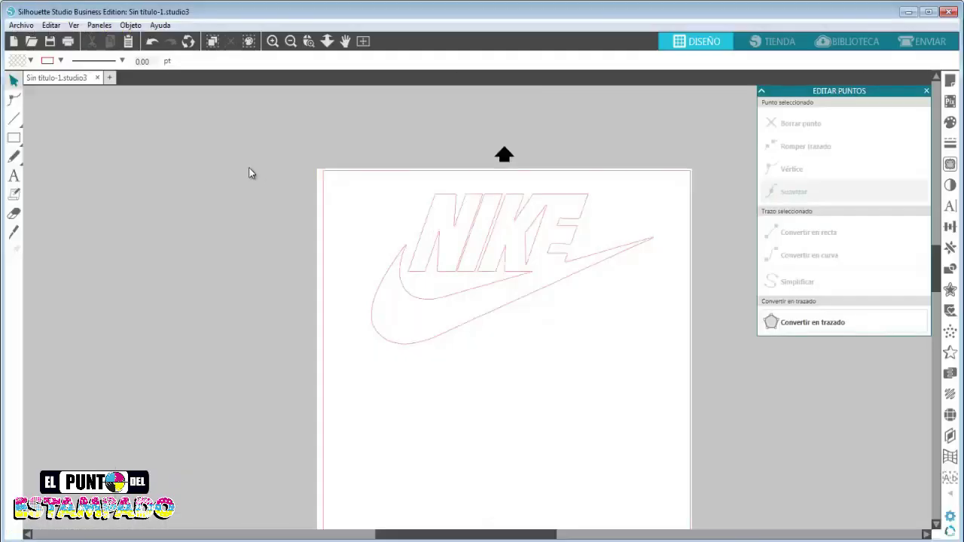
Merge the saved Nirvana logo file from the Escritorio folder into the Silhouette Studio document
click(21, 24)
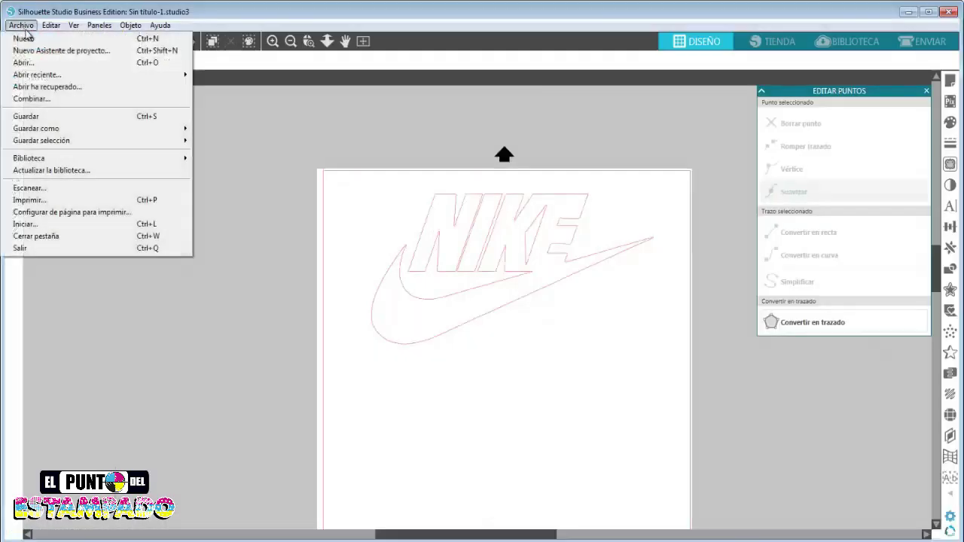
click(60, 98)
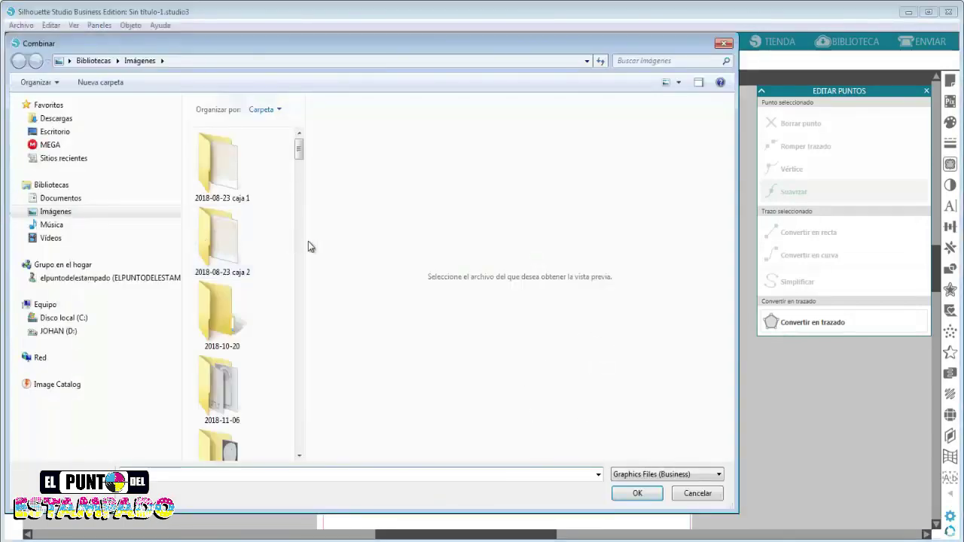
drag(305, 241, 611, 241)
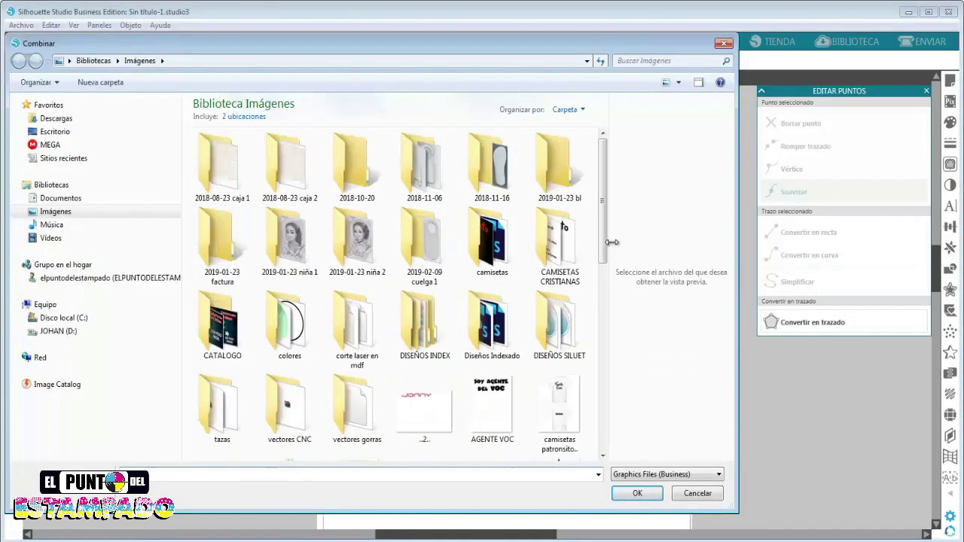
drag(602, 207, 599, 369)
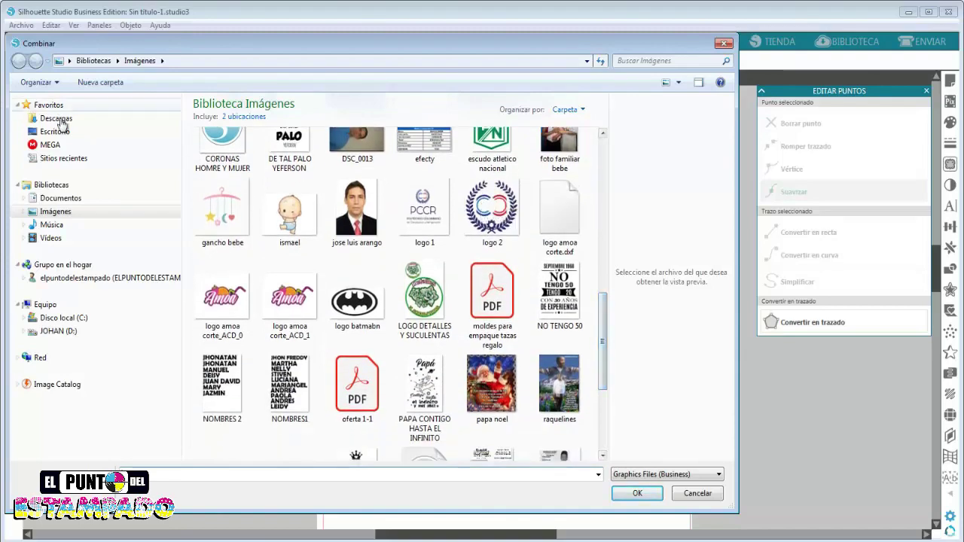
click(56, 131)
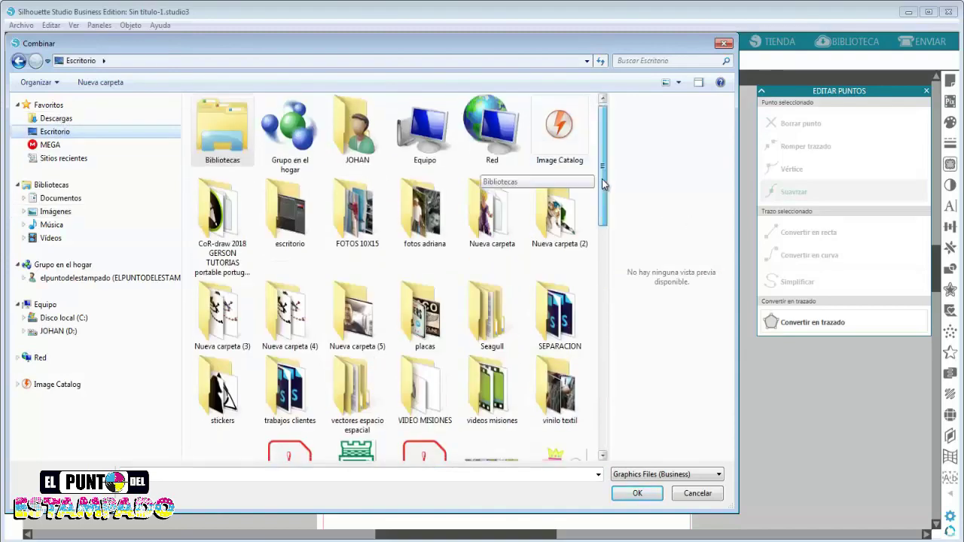
drag(597, 169, 611, 277)
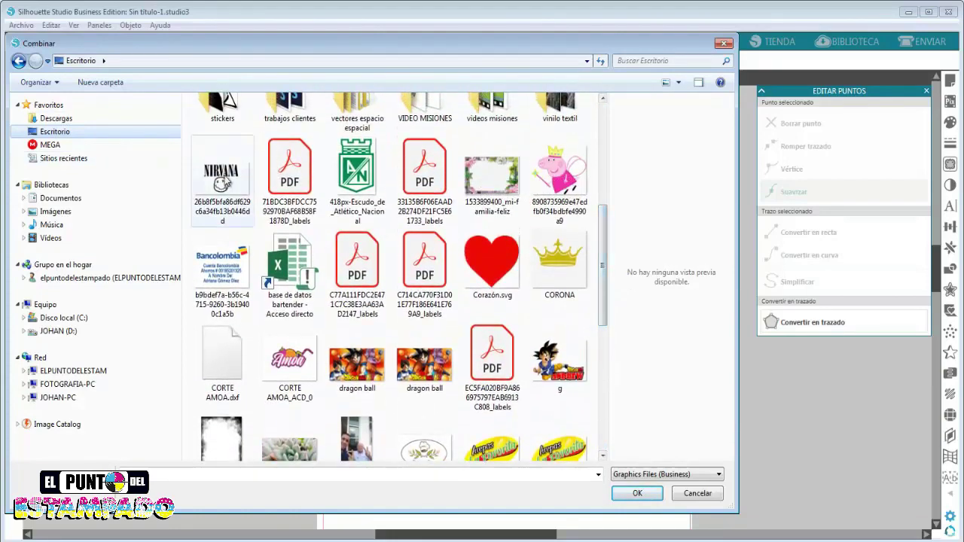
click(222, 180)
key(Return)
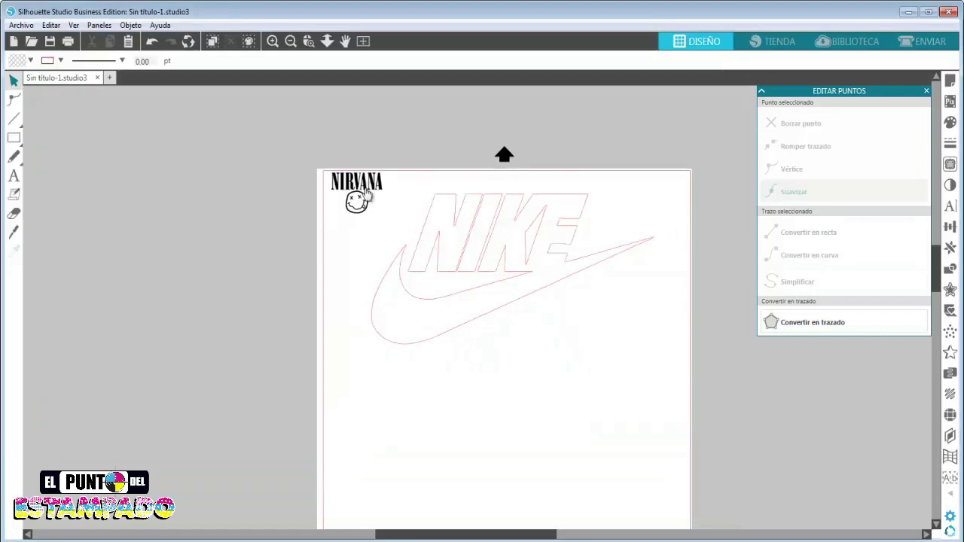
Move the imported Nirvana image below the Nike outline and enlarge it to about 17.2 × 9.7 cm
drag(368, 194, 613, 387)
click(666, 396)
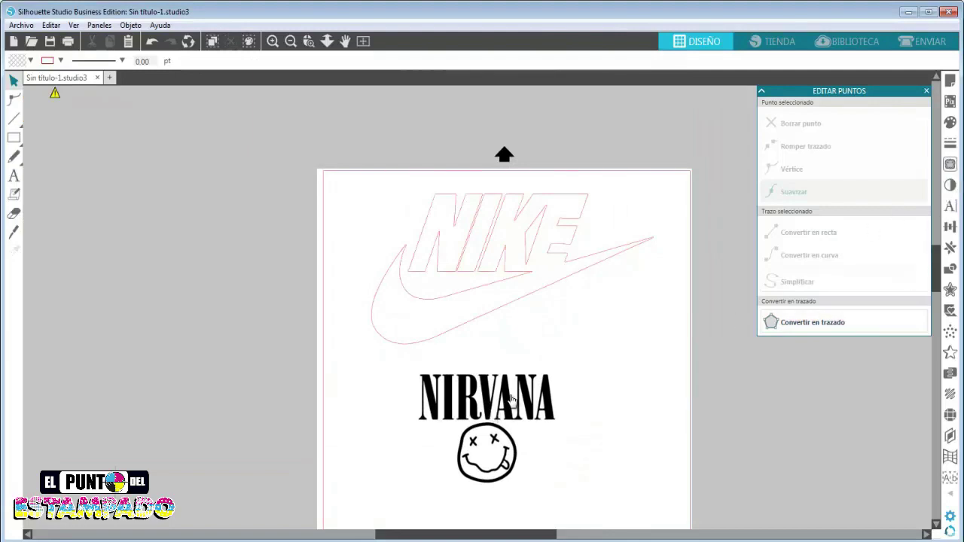
drag(511, 399, 508, 424)
click(896, 411)
Trace the whole Nirvana logo with the Trazar style at a 62% threshold, and delete the source image
scroll(933, 531, down, 2)
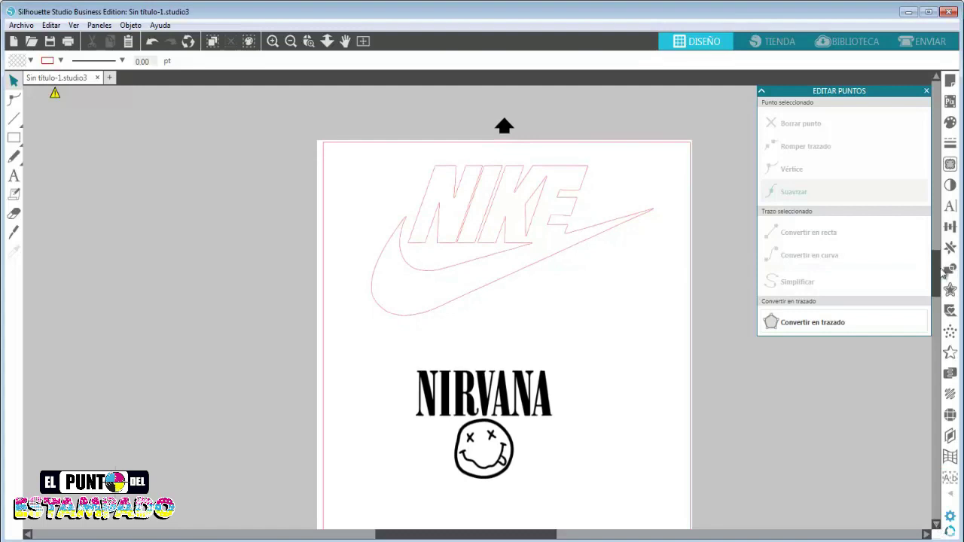
scroll(941, 275, down, 3)
click(951, 166)
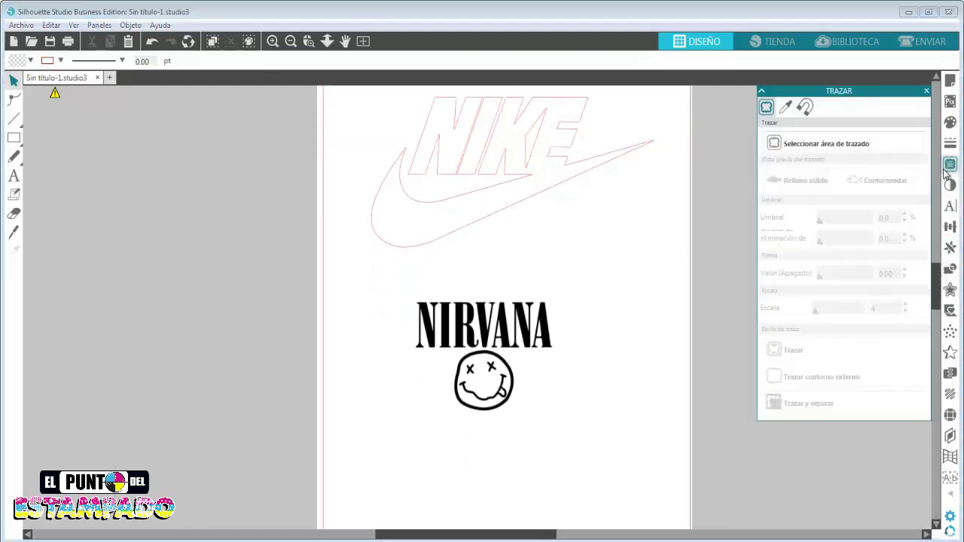
click(828, 151)
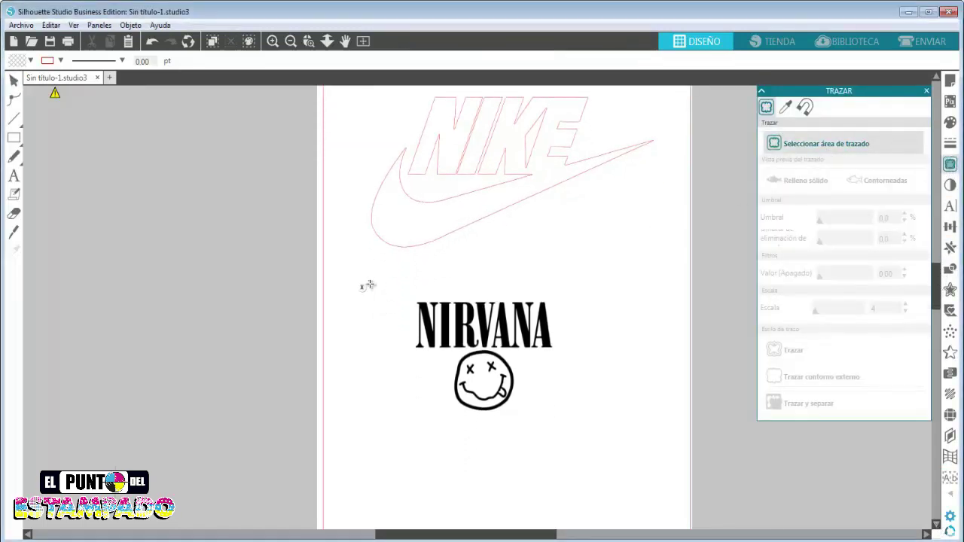
drag(367, 280, 631, 427)
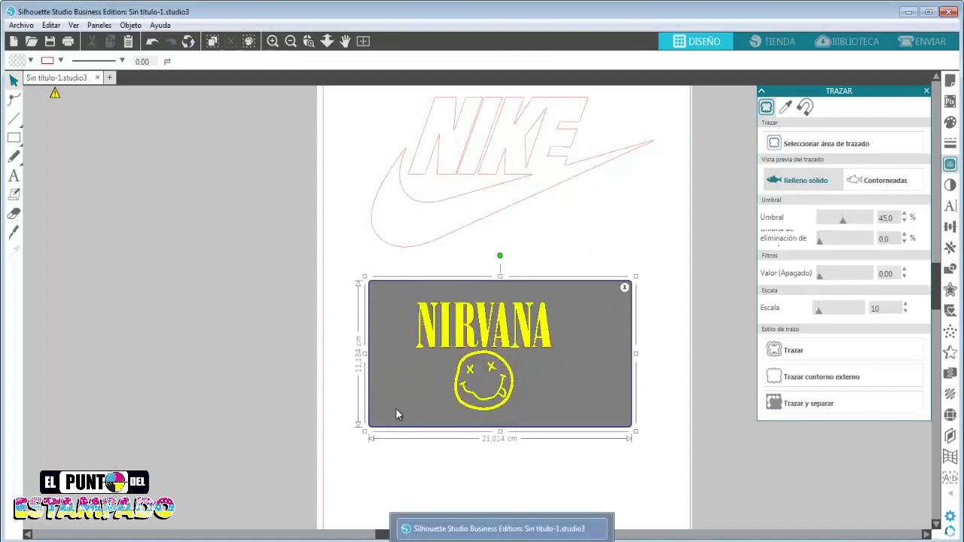
click(853, 221)
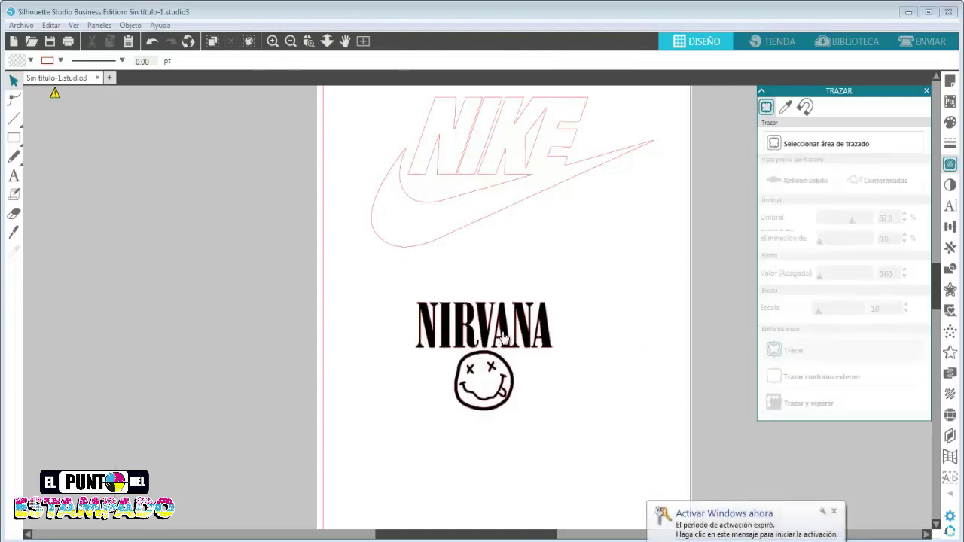
drag(503, 340, 150, 328)
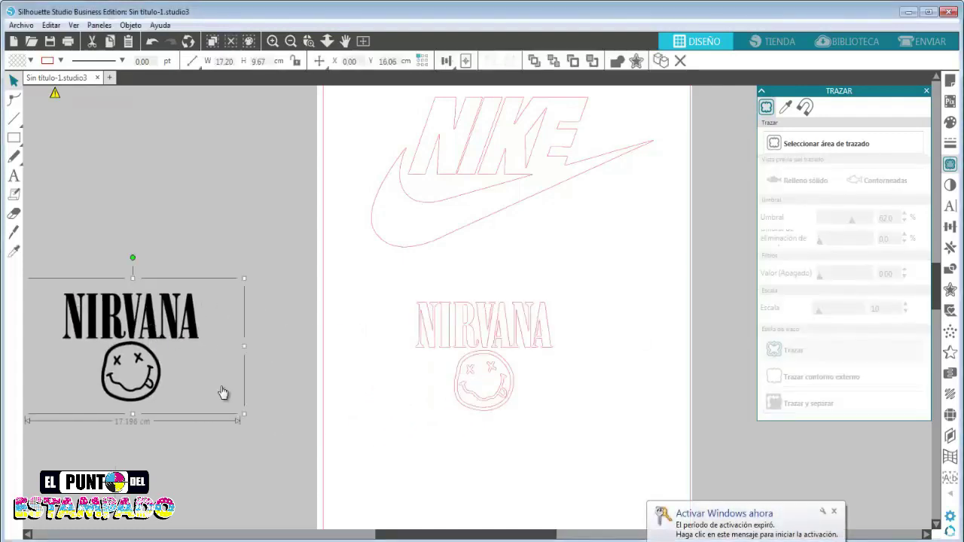
key(Delete)
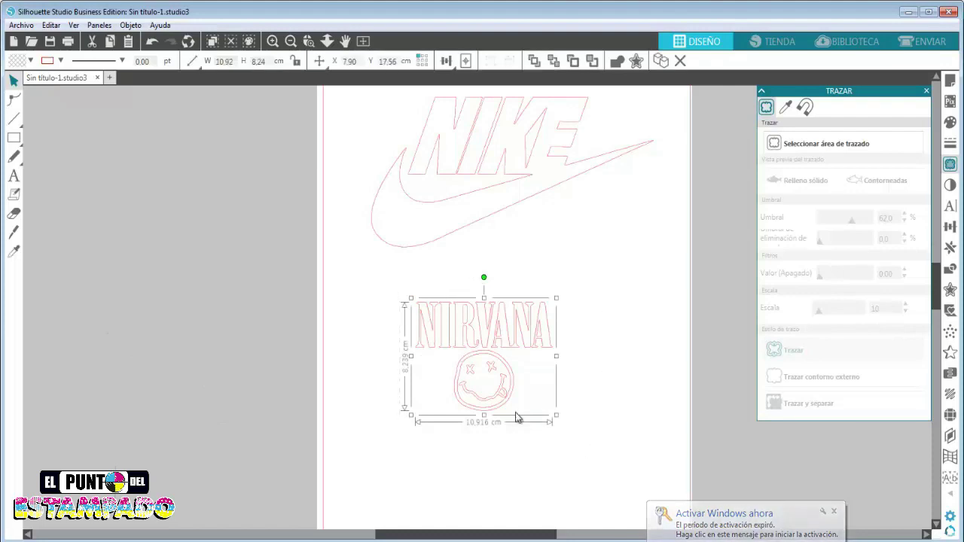
Enlarge the traced Nirvana outline to about 21.1 × 16 cm and place it at about X 3.98, Y 15.50 cm
drag(557, 416, 630, 486)
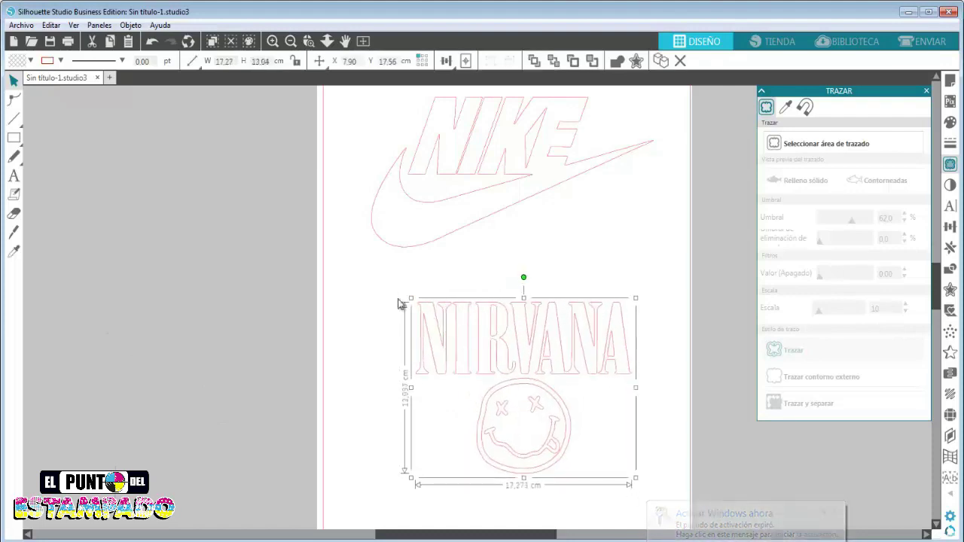
drag(409, 295, 356, 261)
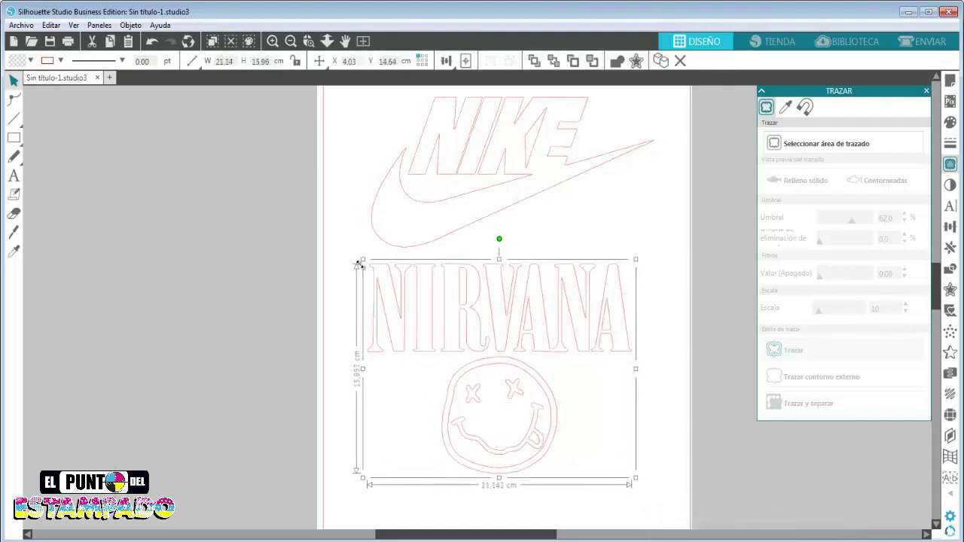
drag(570, 303, 570, 314)
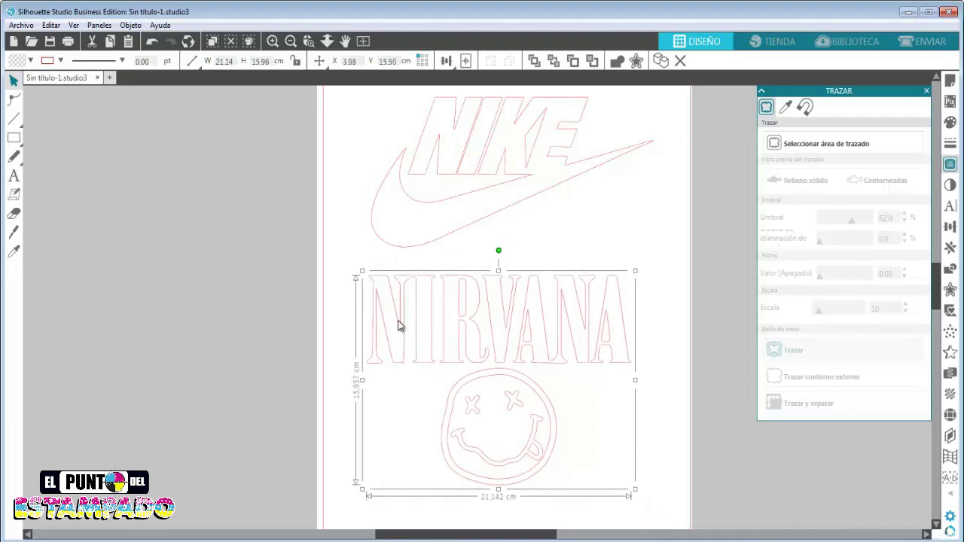
Release the compound path of the traced Nirvana outline and deselect the pieces
right_click(512, 329)
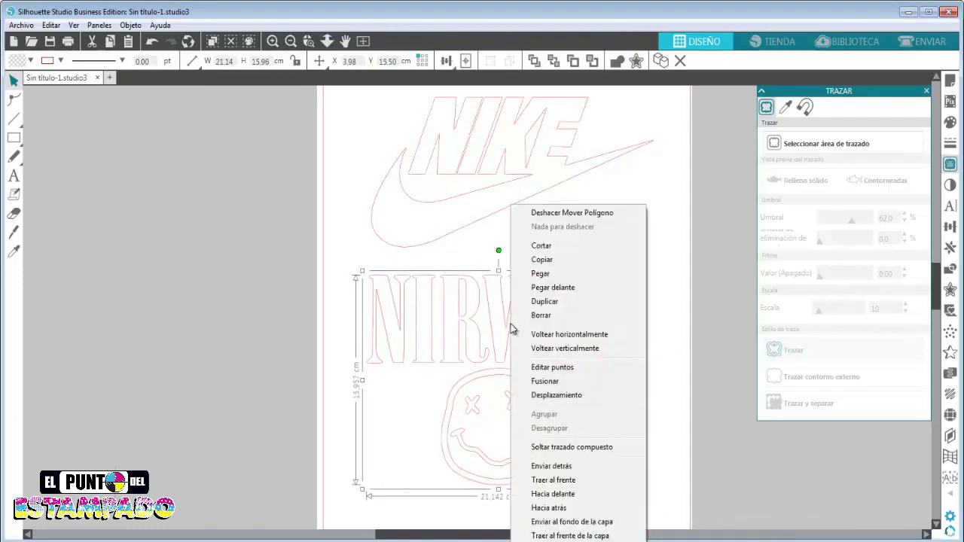
click(572, 446)
click(672, 377)
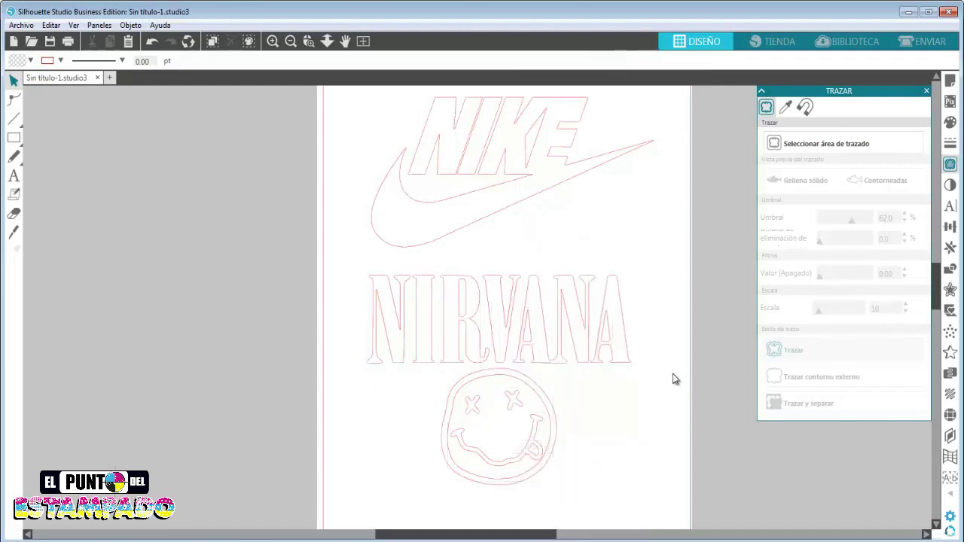
Try moving the inner piece of the middle A out of the NIRVANA lettering, and undo the move
click(530, 332)
drag(531, 331, 606, 230)
double_click(607, 230)
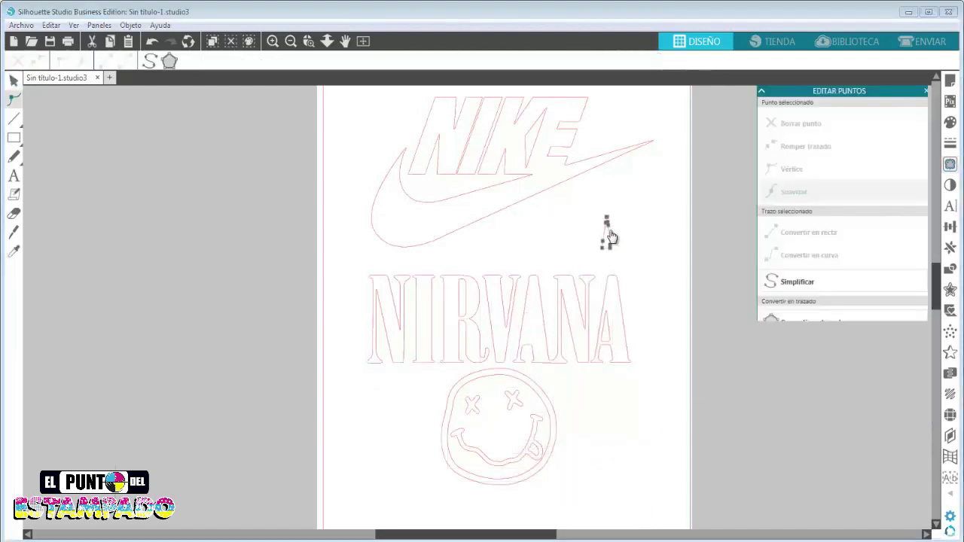
click(151, 42)
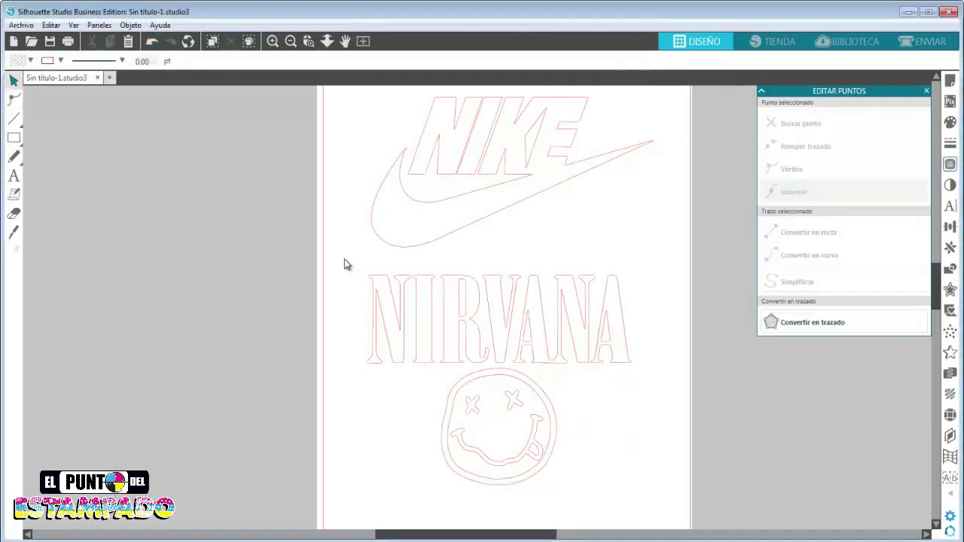
Scale the NIRVANA lettering down to about 15.1 × 4.8 cm and centre it above the smiley
drag(344, 259, 645, 363)
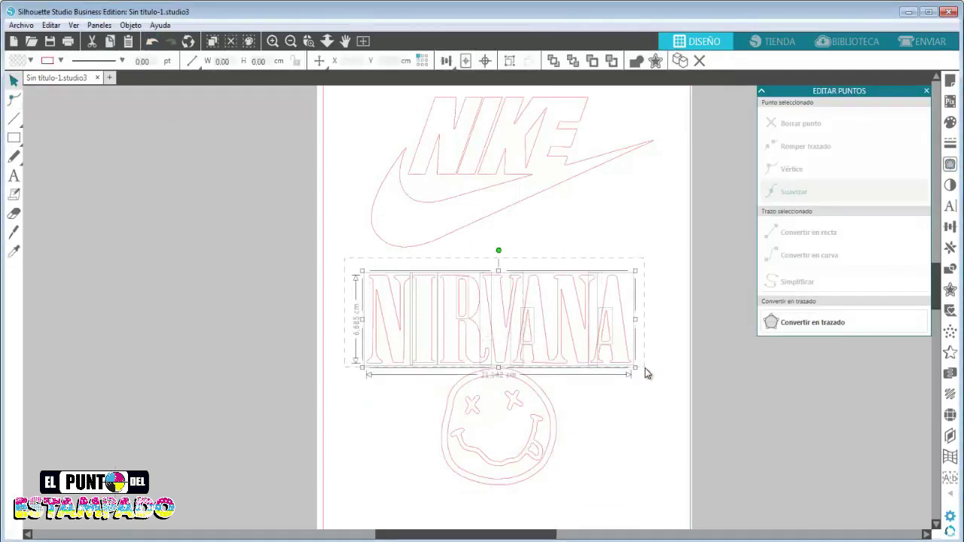
drag(636, 369, 559, 343)
drag(490, 304, 529, 322)
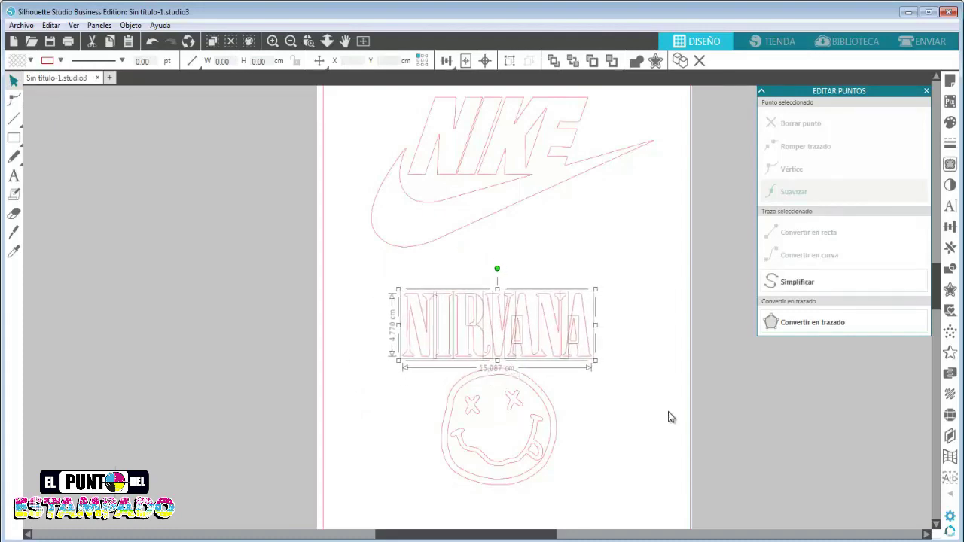
Enlarge all the smiley's pieces together to slightly wider than the NIRVANA lettering and centre them beneath it
drag(622, 488, 381, 367)
drag(436, 490, 407, 521)
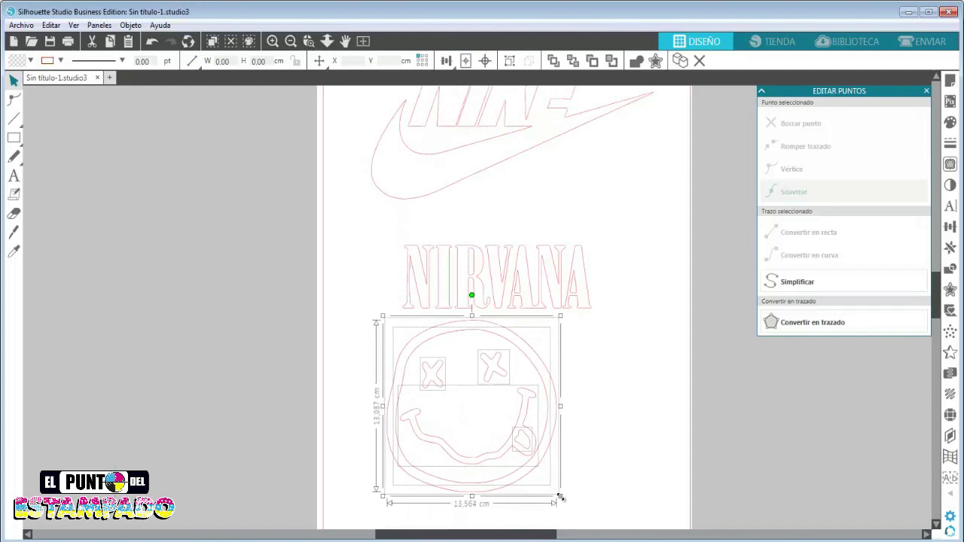
drag(560, 496, 599, 520)
drag(516, 379, 525, 372)
click(672, 318)
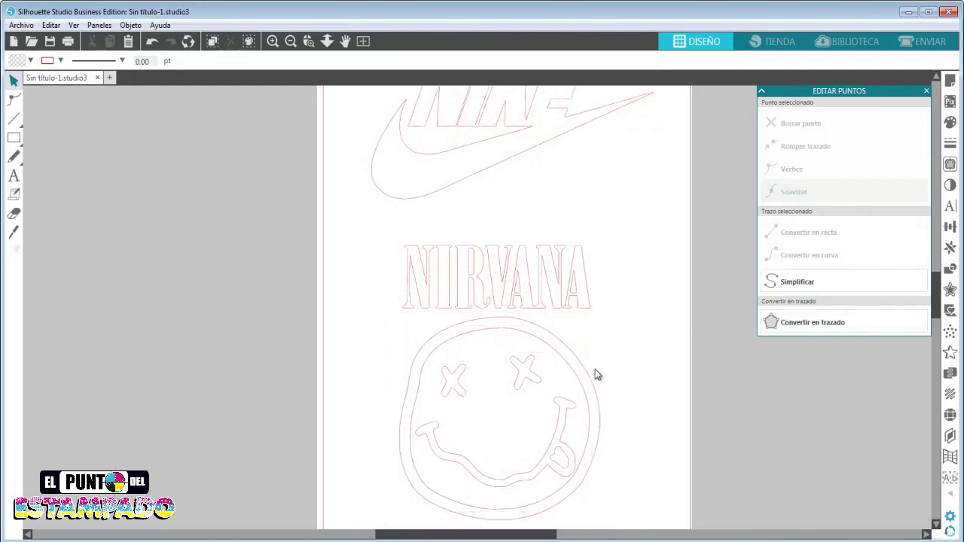
Enlarge the Nike outline at its lower-right and upper-left corners so it nearly spans the page width above the NIRVANA lettering
scroll(587, 380, down, 1)
scroll(590, 379, up, 2)
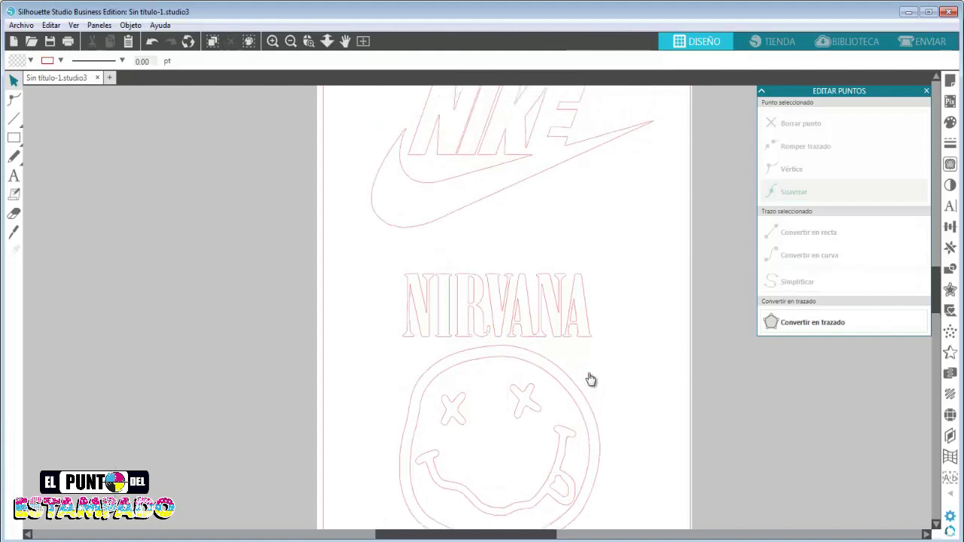
scroll(590, 378, down, 3)
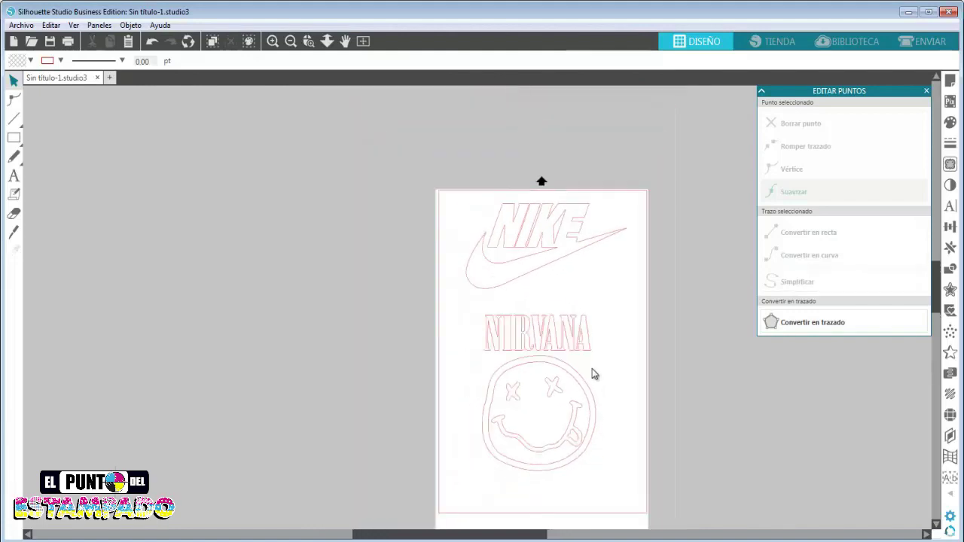
key(alt)
click(481, 284)
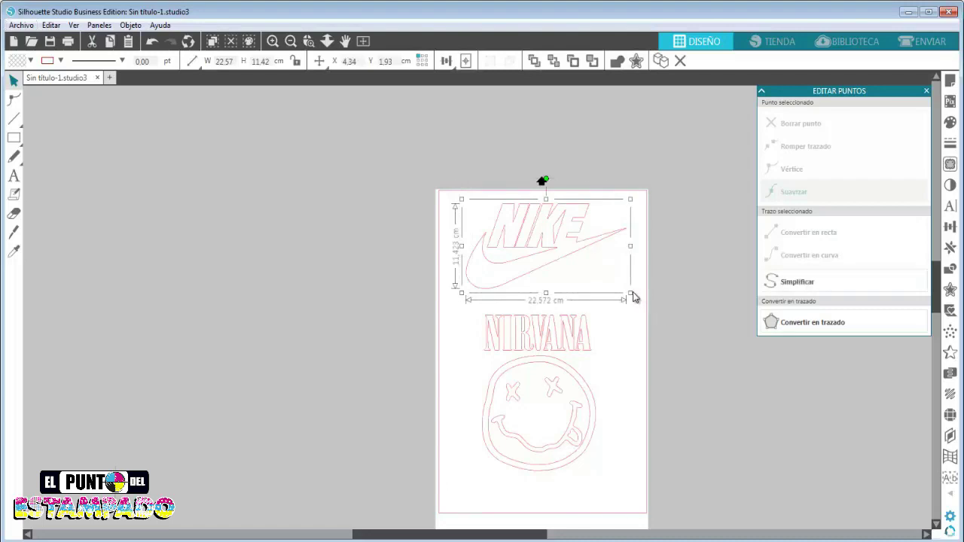
mouse_move(632, 298)
mouse_down()
mouse_move(650, 301)
mouse_move(641, 300)
mouse_up()
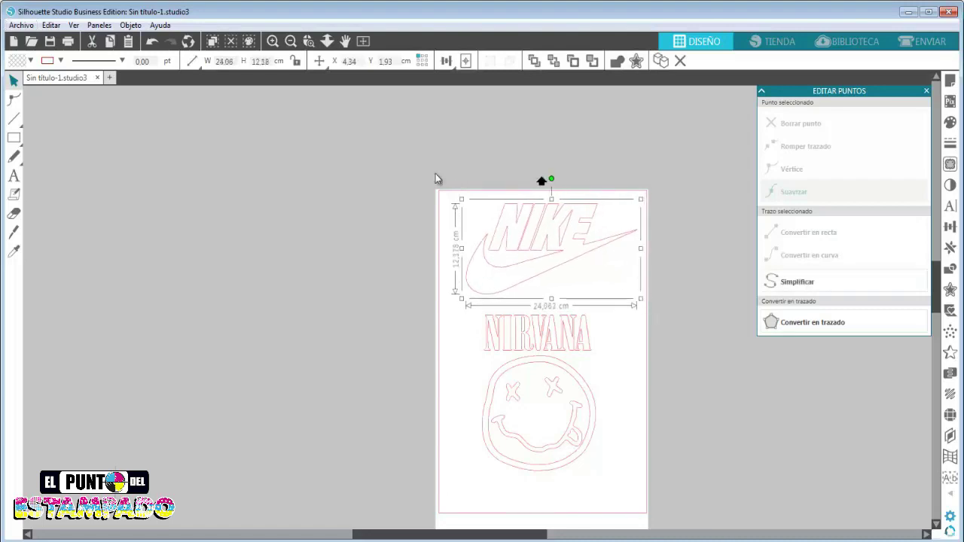
drag(461, 200, 447, 193)
click(561, 232)
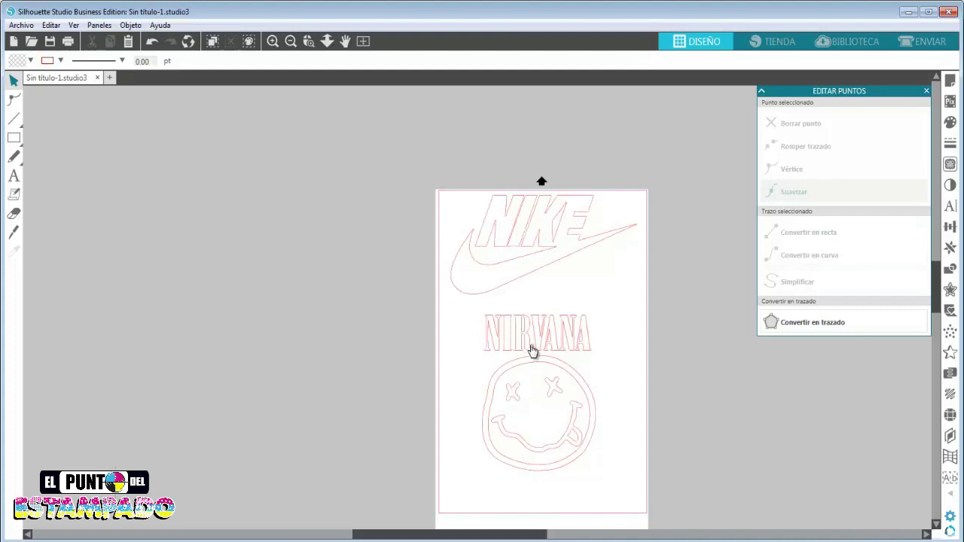
scroll(542, 358, down, 1)
scroll(554, 366, up, 1)
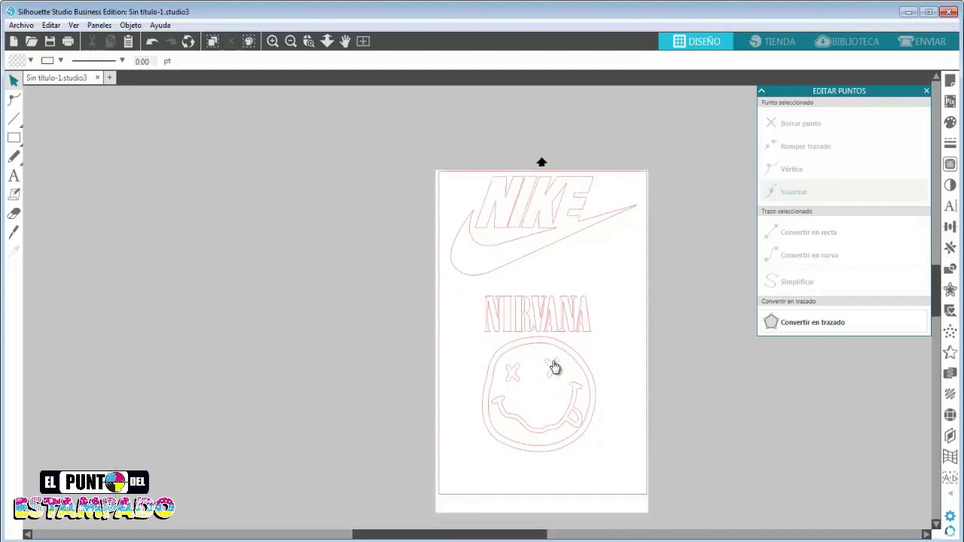